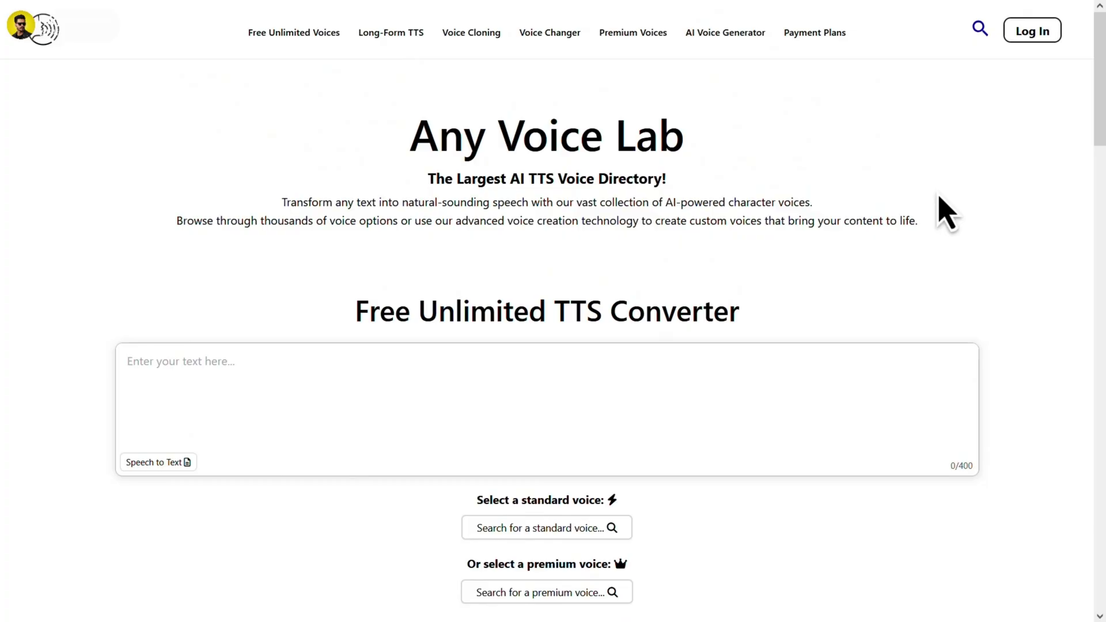
# Paste the test sentence about voice quality, clarity and pronunciation into Any Voice Lab's converter.
pyautogui.click(532, 359)
pyautogui.write('Hello everyone, this is a quick text to speech test to check voice quality, clarity, and natural pronunciation.')
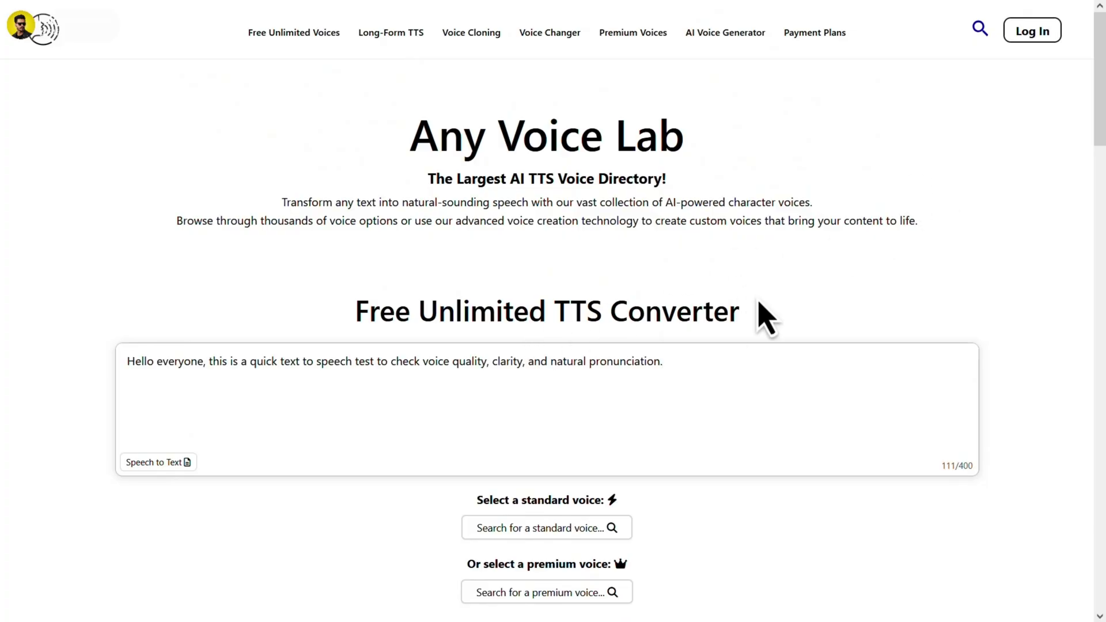
pyautogui.scroll(-3, 758, 313)
# Preview American Female 1, Female 2 and Male 1 at full volume, then choose American Male 2.
pyautogui.click(546, 377)
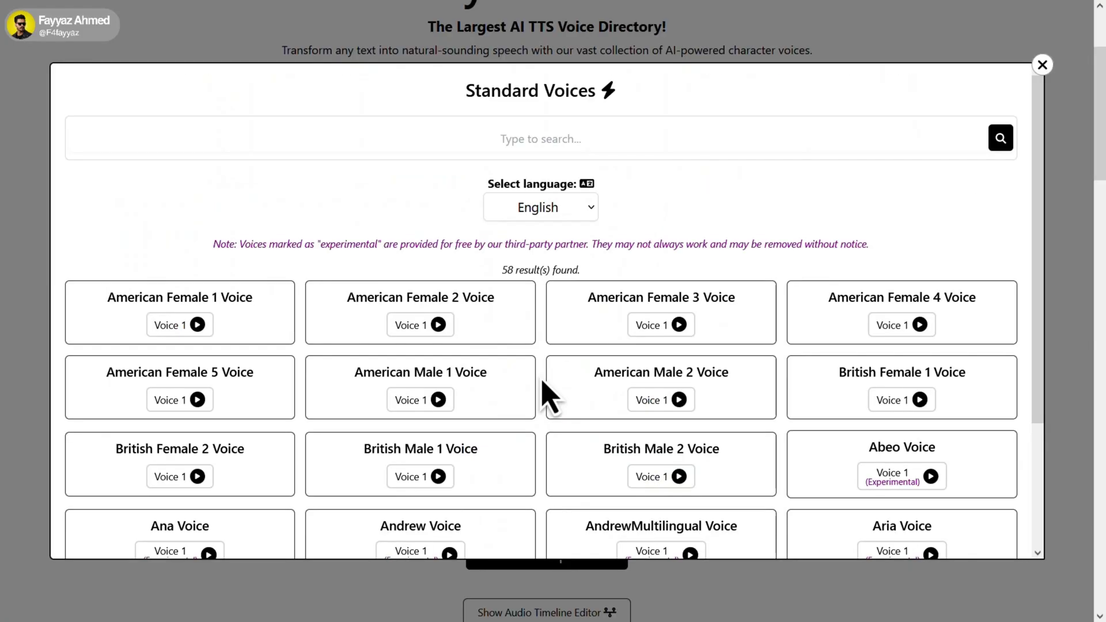
pyautogui.click(199, 325)
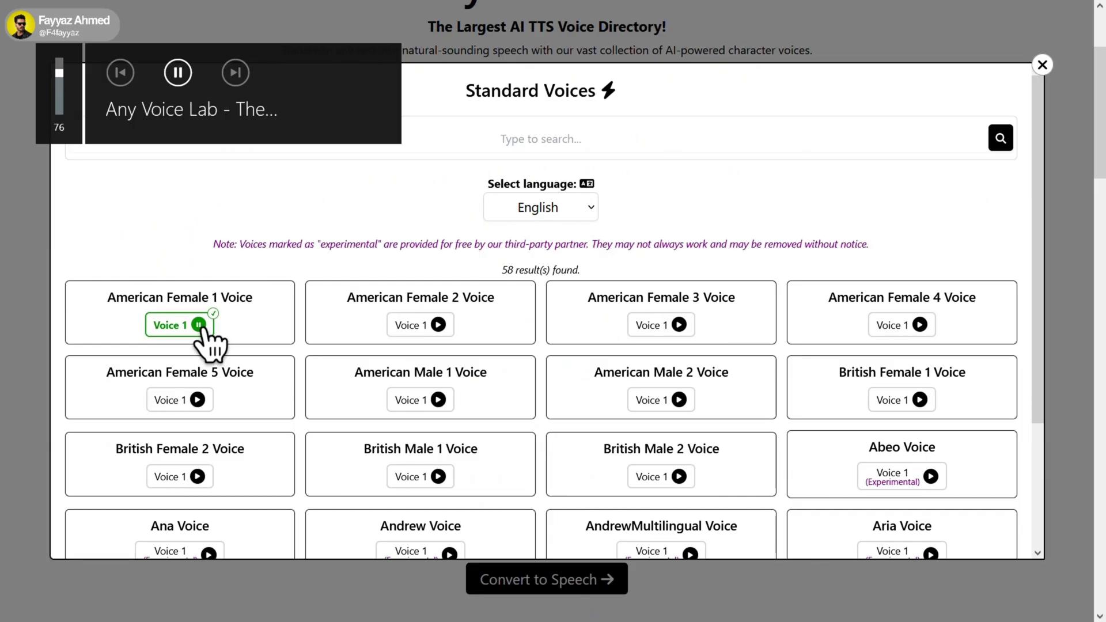
pyautogui.moveTo(60, 78); pyautogui.dragTo(59, 44)
pyautogui.click(439, 325)
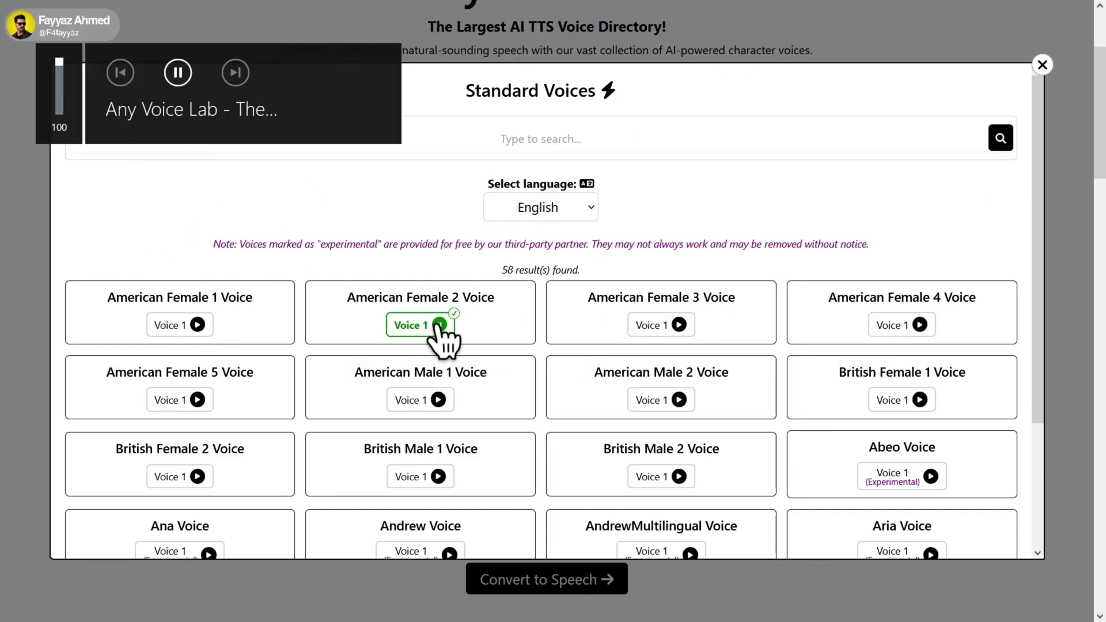
pyautogui.click(439, 399)
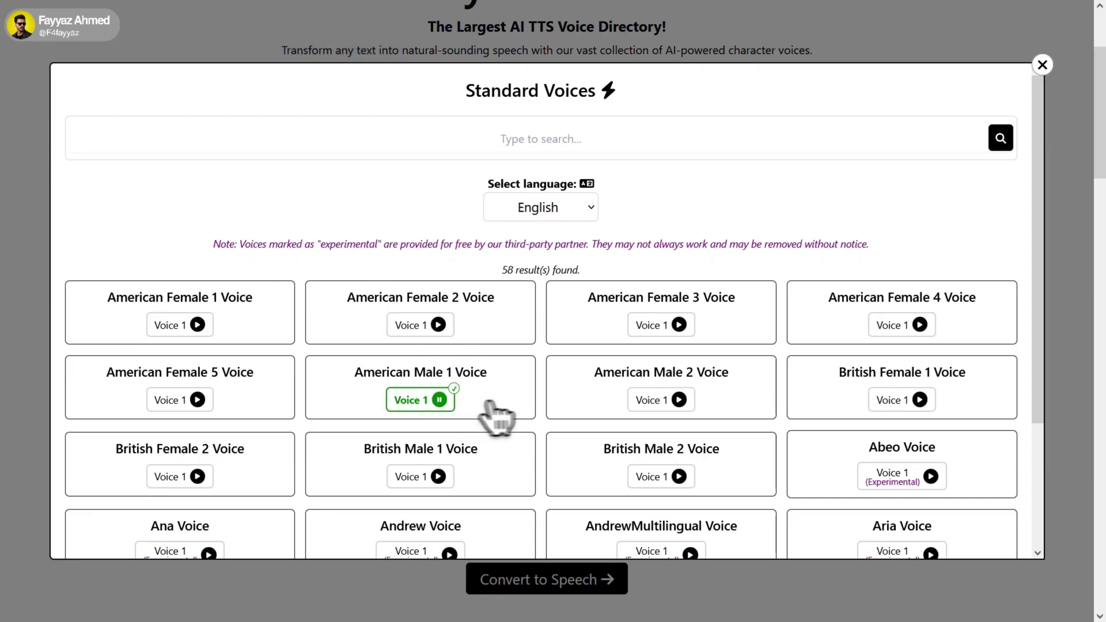
pyautogui.click(679, 400)
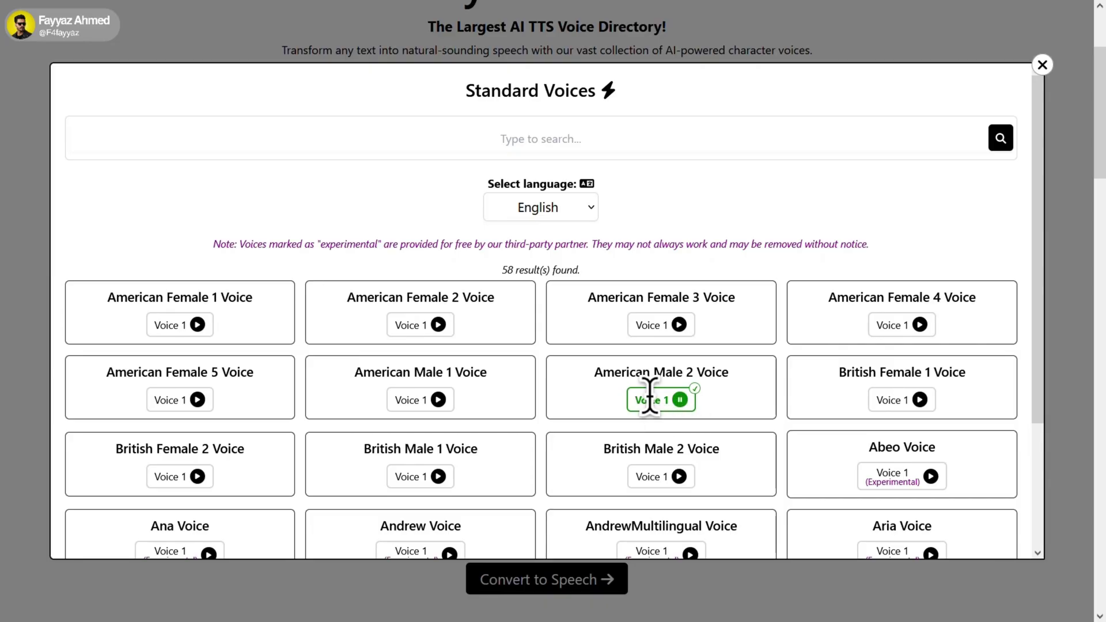
pyautogui.click(680, 400)
pyautogui.click(1042, 64)
pyautogui.scroll(-2, 829, 385)
# Convert the sentence with Convert to Speech, producing an 8-second clip.
pyautogui.scroll(-1, 832, 387)
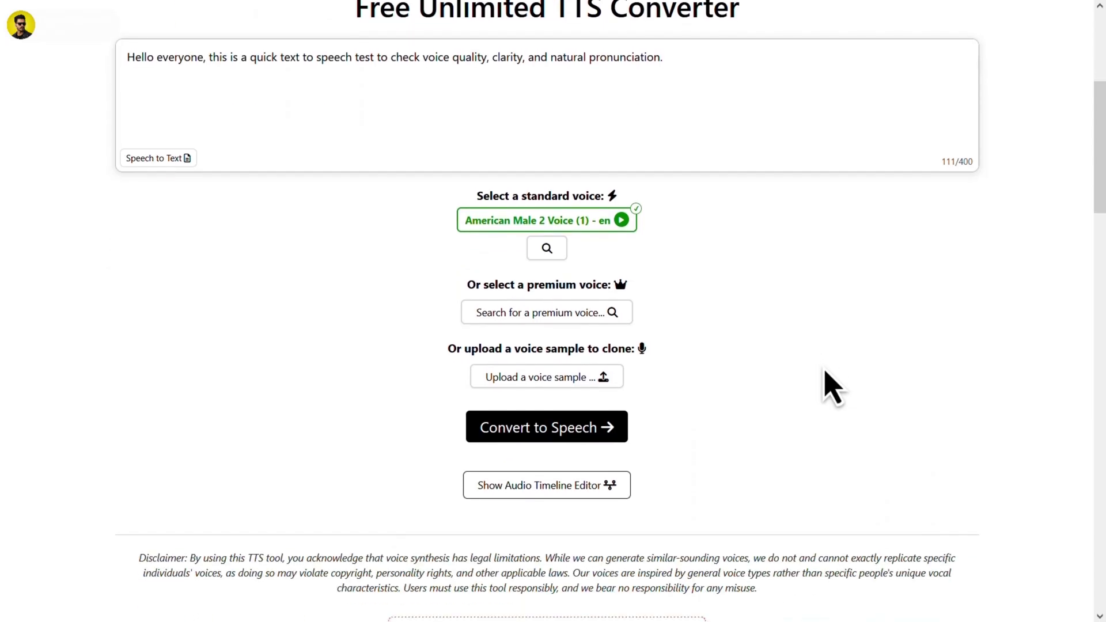
pyautogui.scroll(-1, 832, 387)
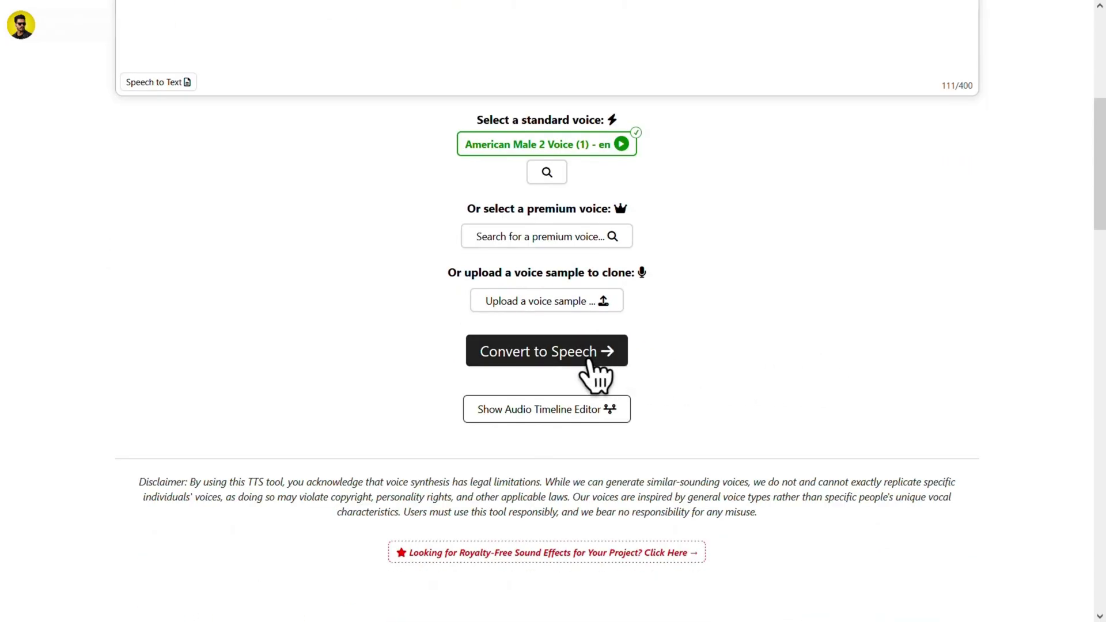
pyautogui.click(589, 361)
pyautogui.scroll(-3, 806, 383)
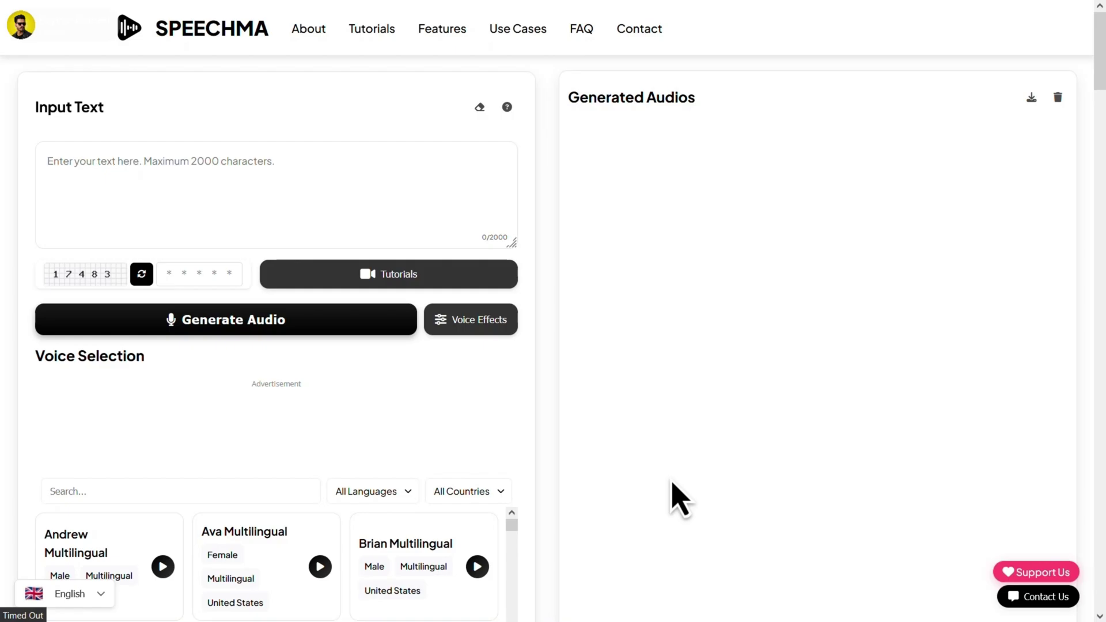
# Paste the 111-character test sentence into Speechma's Input Text box and start the captcha answer.
pyautogui.click(346, 164)
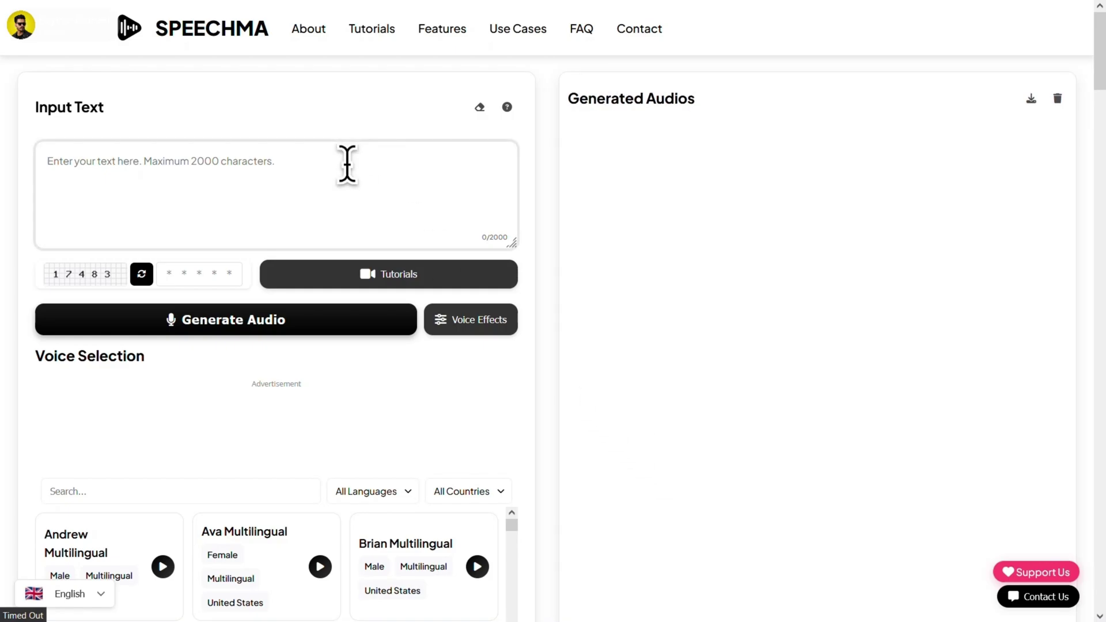
pyautogui.write('Hello everyone, this is a quick text to speech test to check voice quality, clarity, and natural pronunciation.')
pyautogui.click(169, 274)
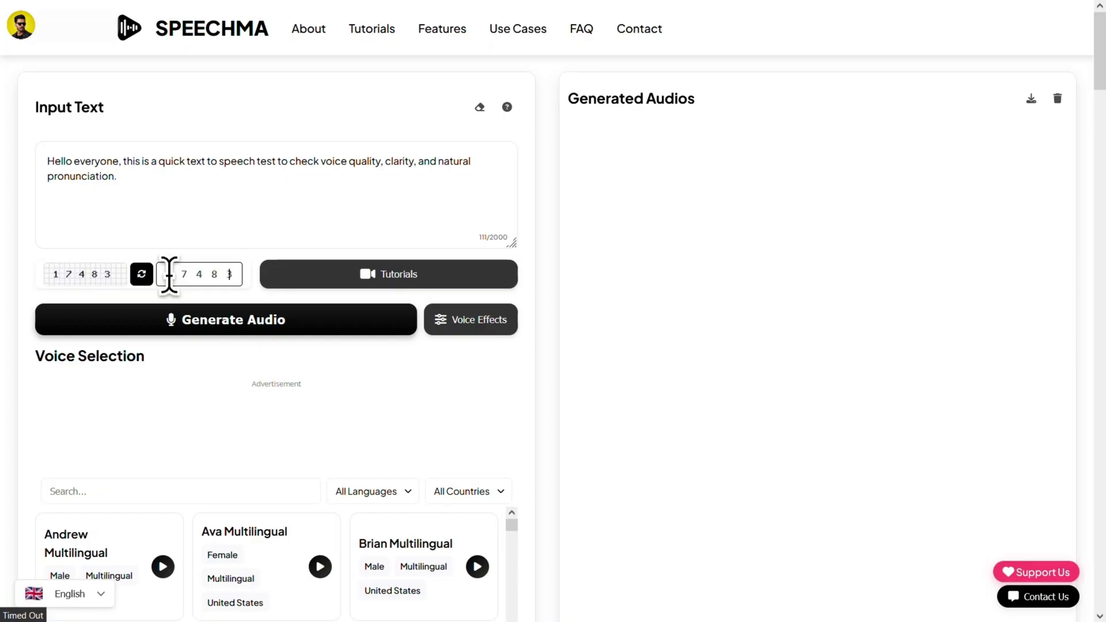
pyautogui.scroll(-4, 210, 390)
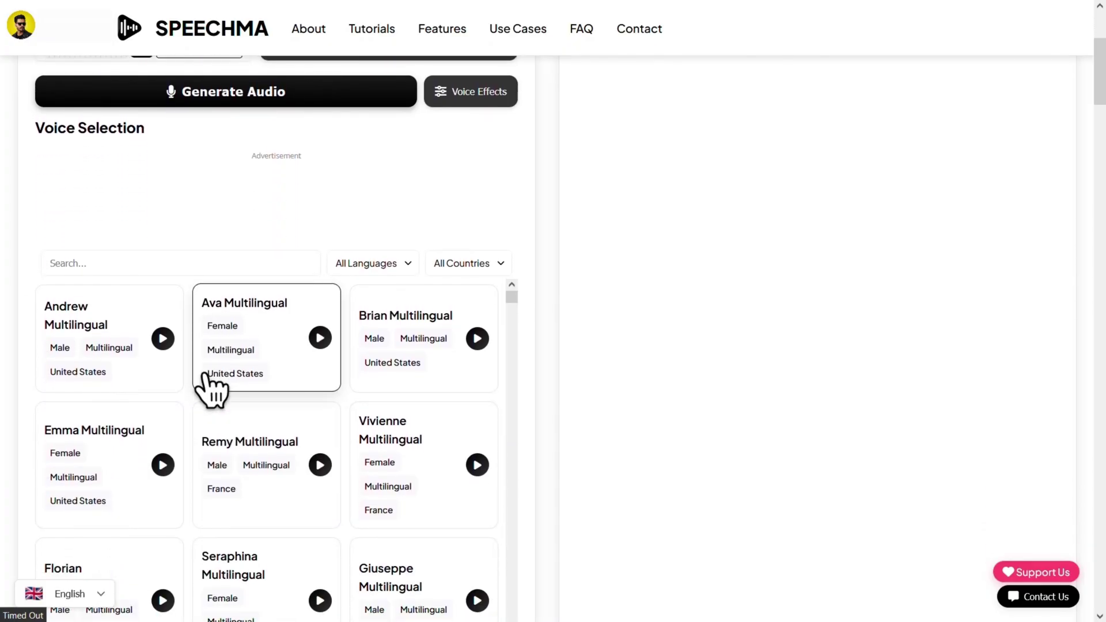
# Preview the Andrew, Ava, Brian and Emma Multilingual voices, then choose Emma Multilingual.
pyautogui.click(164, 340)
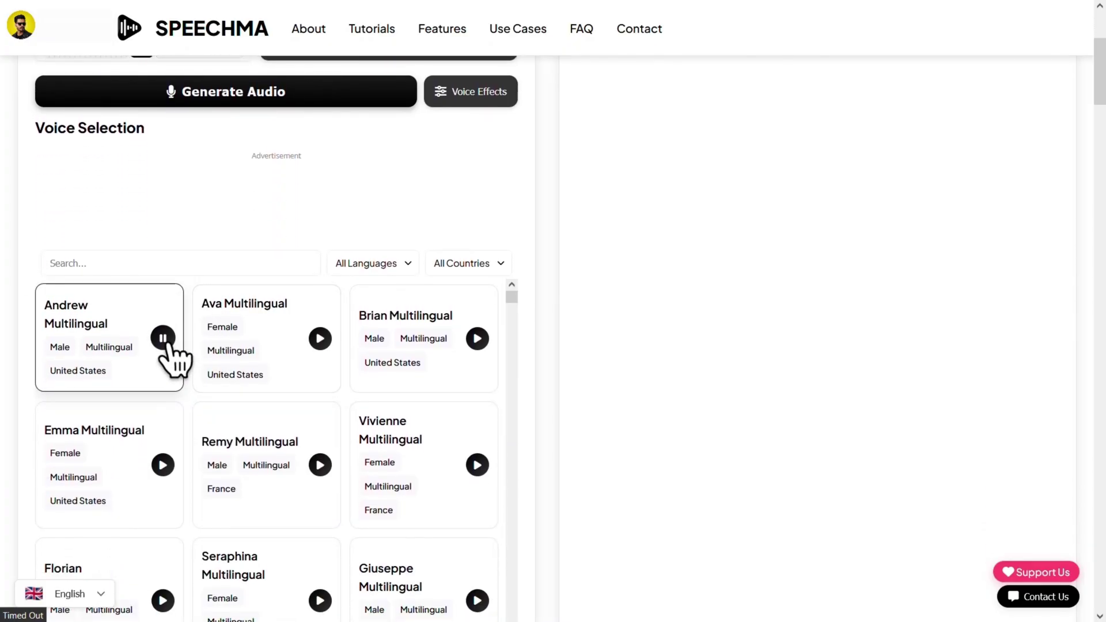
pyautogui.click(320, 339)
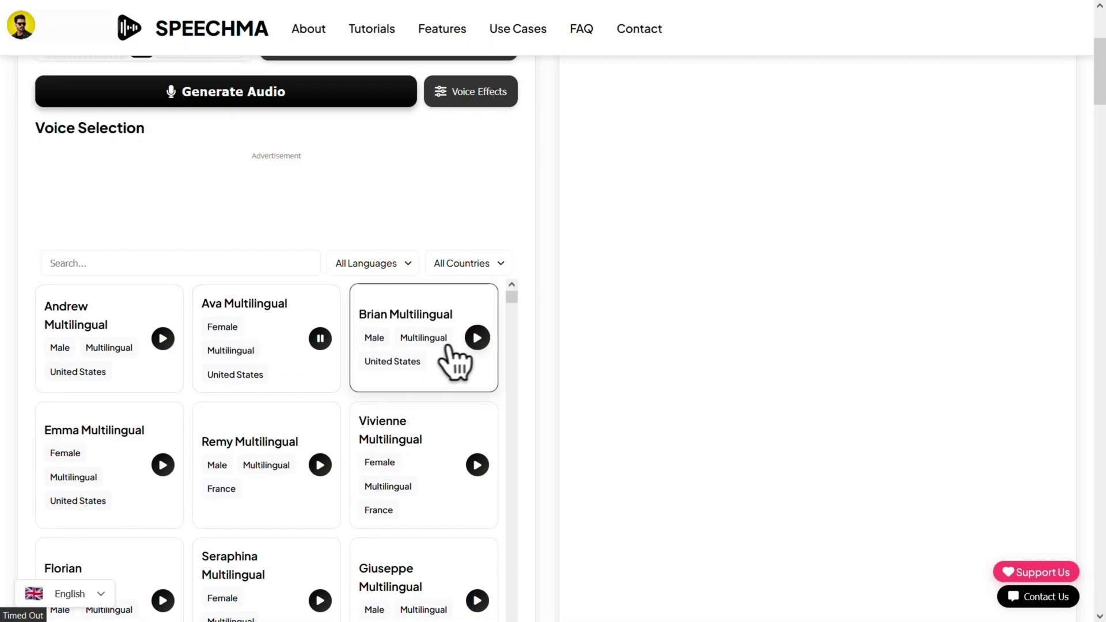
pyautogui.click(477, 339)
pyautogui.click(163, 465)
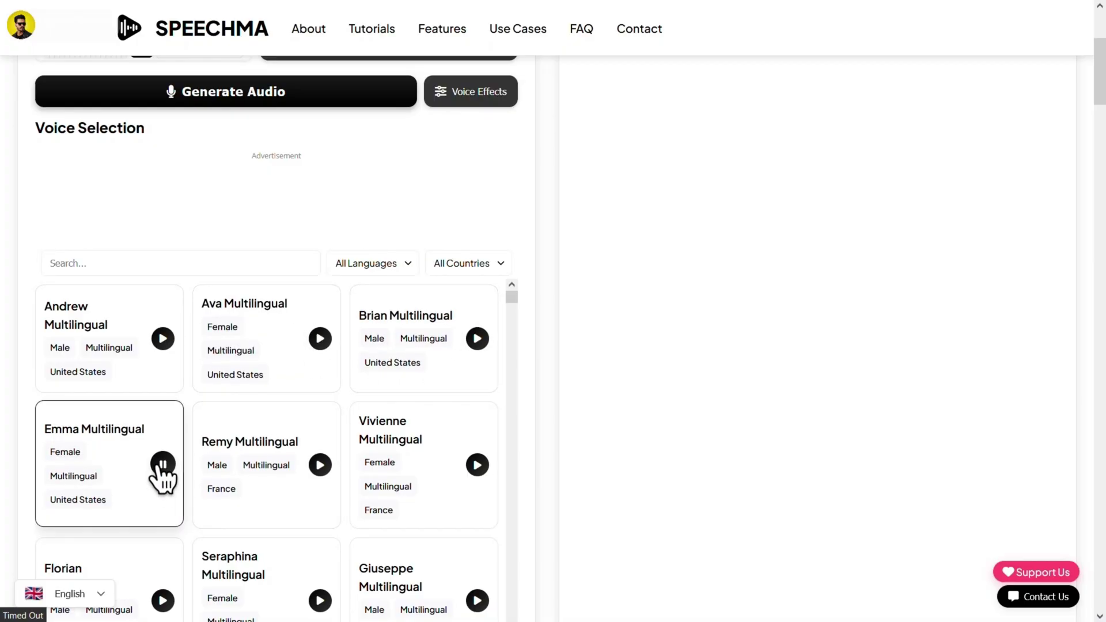
pyautogui.click(113, 461)
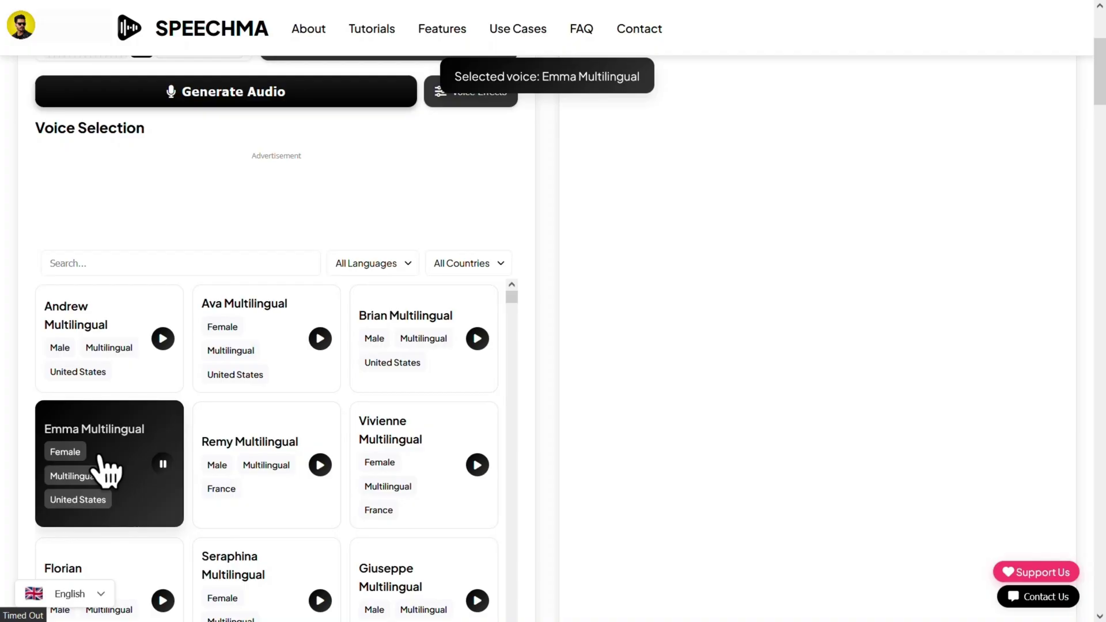
# Generate the audio from the sentence and play the new clip.
pyautogui.scroll(3, 230, 460)
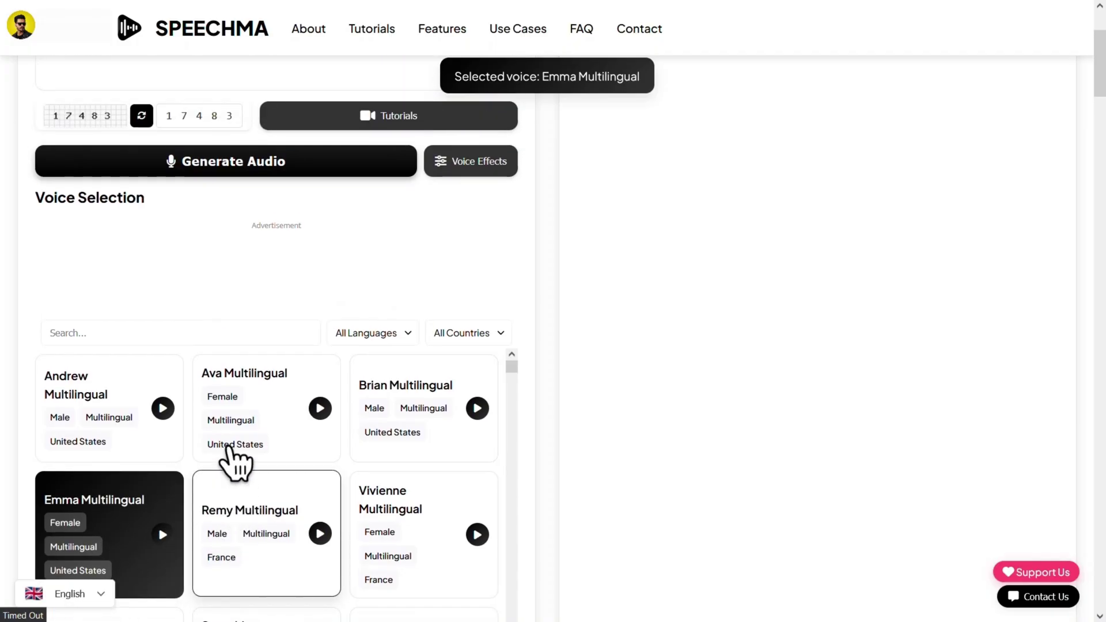
pyautogui.click(300, 247)
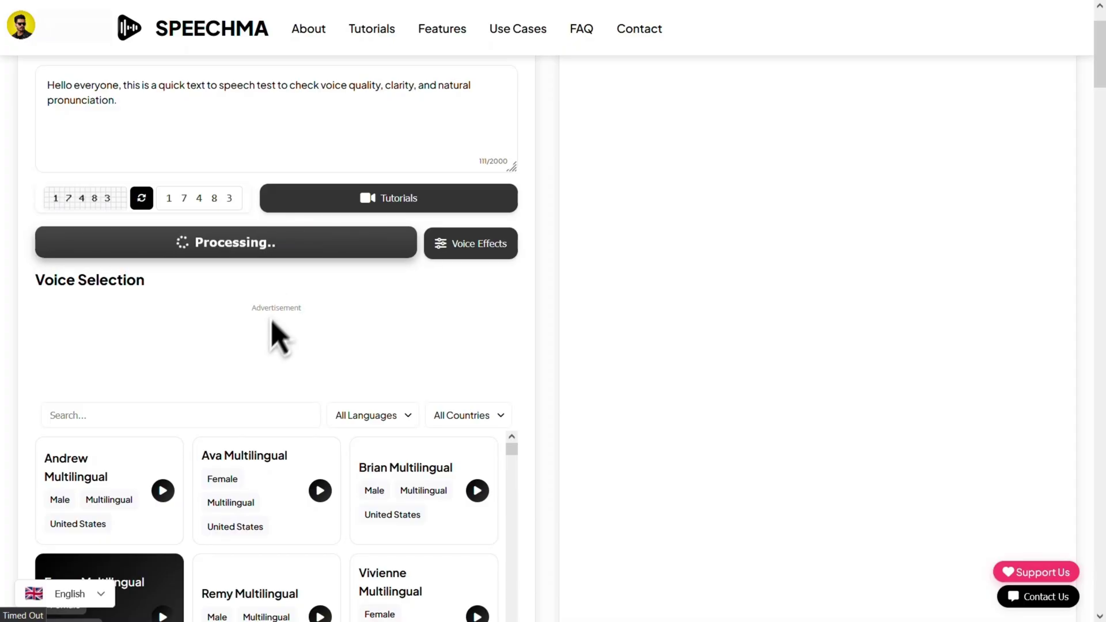
pyautogui.scroll(1, 273, 342)
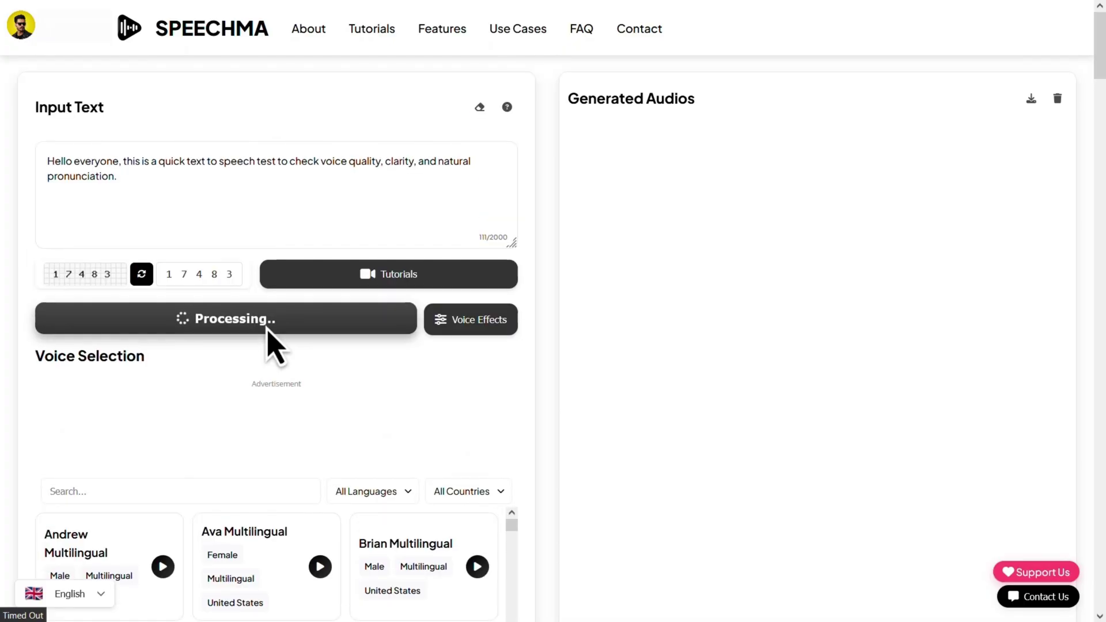
pyautogui.click(647, 341)
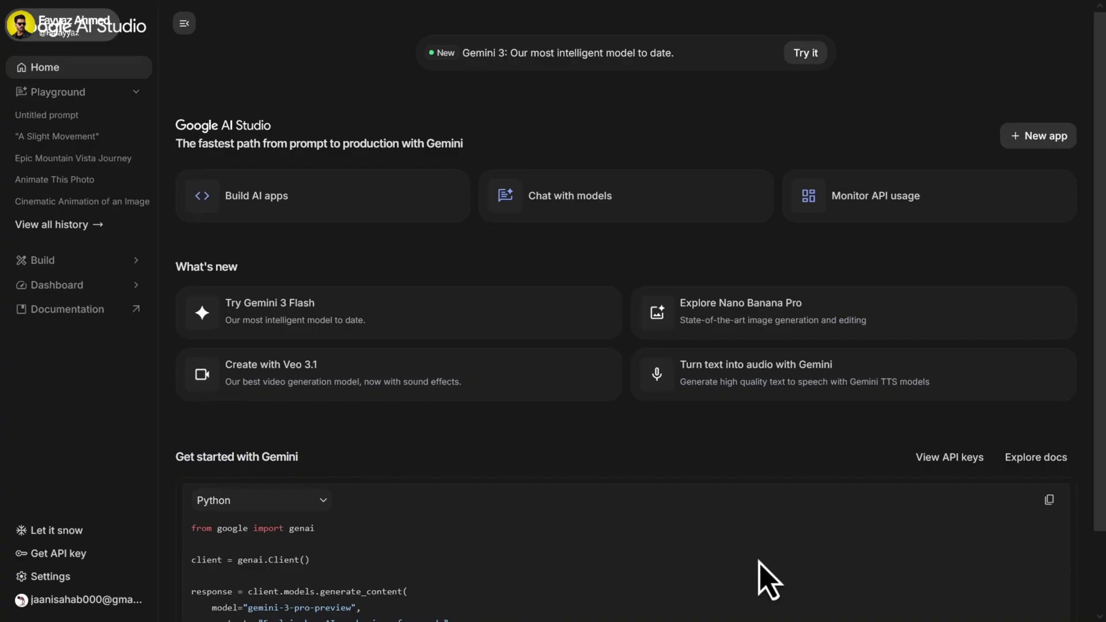
# Open Gemini's single-speaker text-to-speech playground and paste the test sentence.
pyautogui.click(737, 384)
pyautogui.click(942, 288)
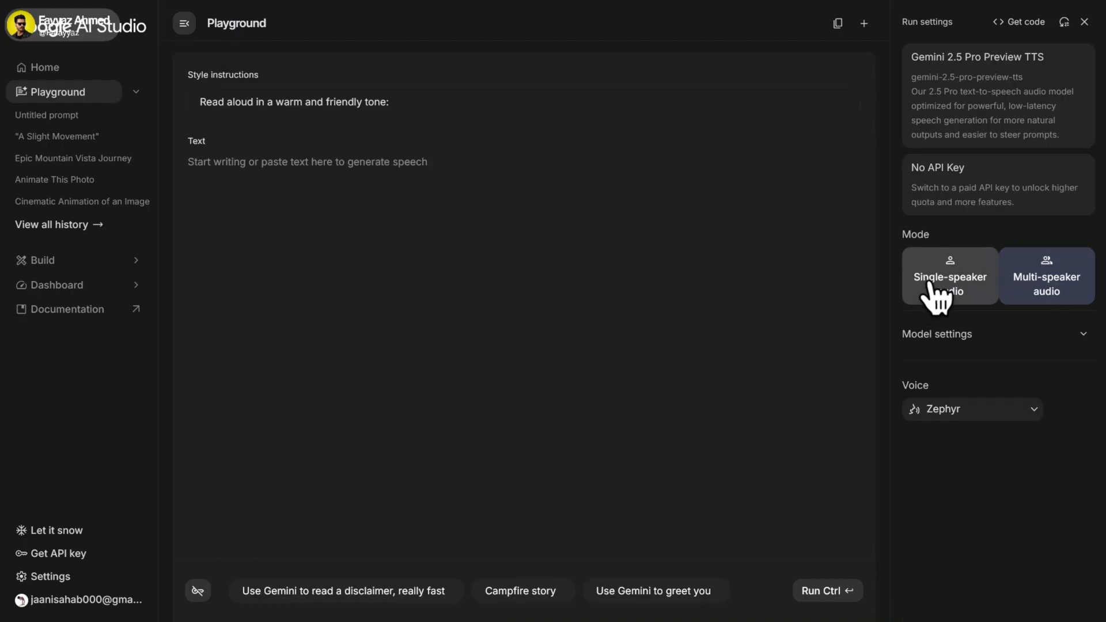
pyautogui.click(540, 180)
pyautogui.write('Hello everyone, this is a quick text to speech test to check voice quality, clarity, and natural pronunciation.')
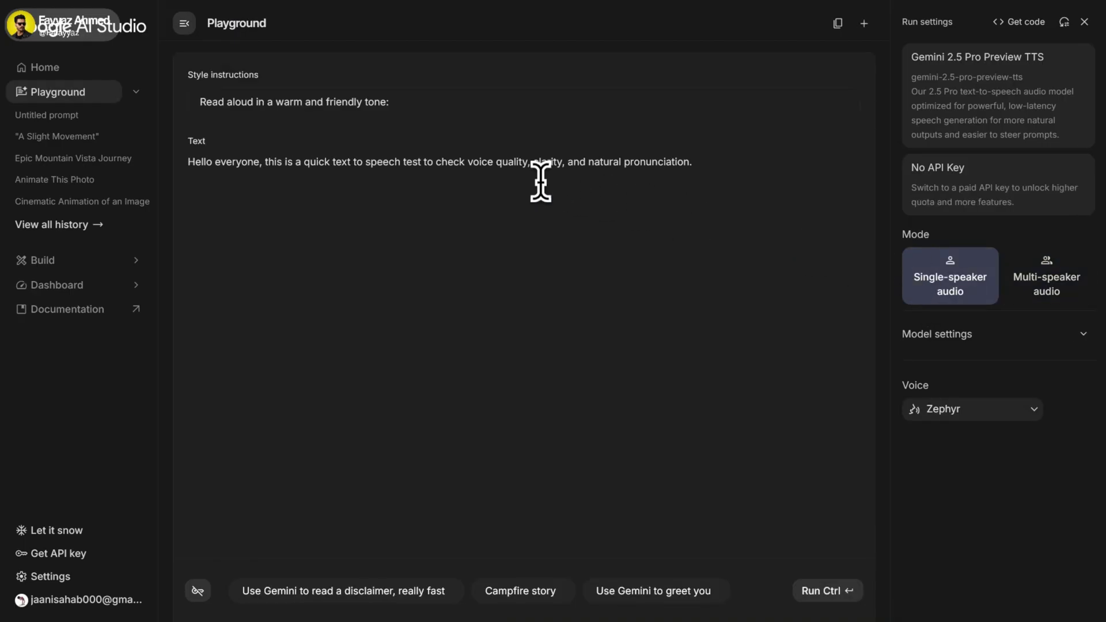
# Preview Puck and Charon, select Charon as the voice, and run generation.
pyautogui.click(991, 410)
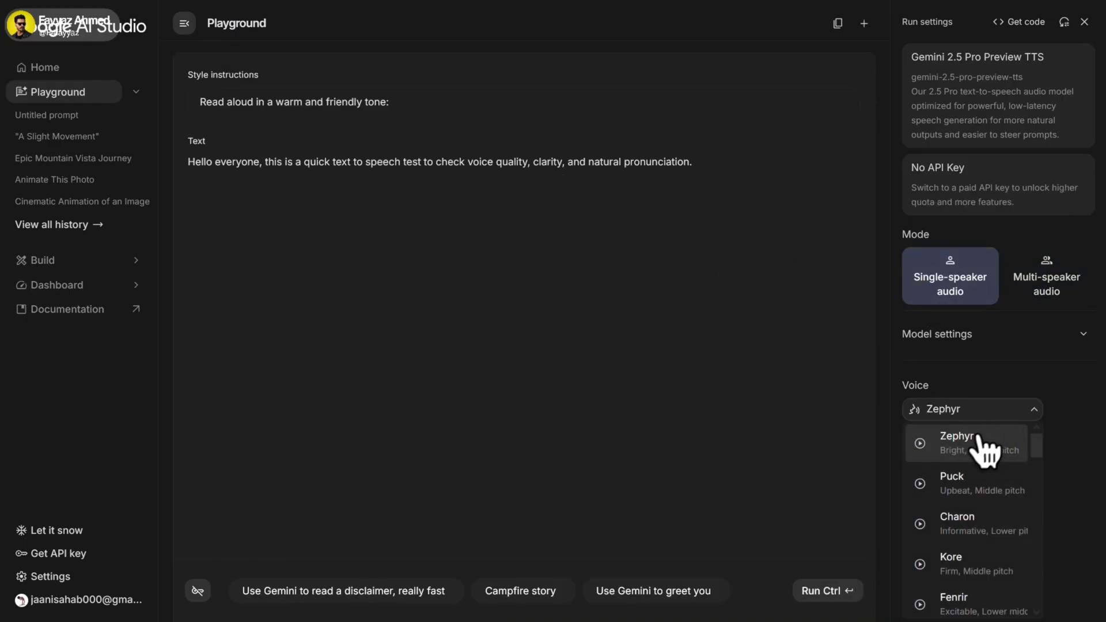
pyautogui.click(924, 484)
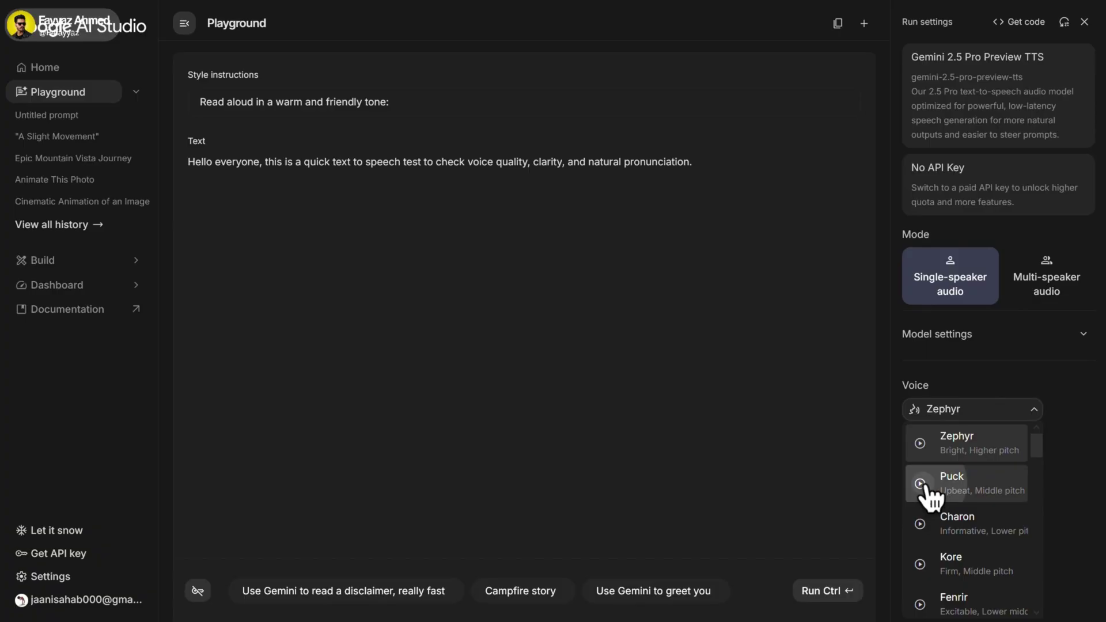
pyautogui.click(920, 524)
pyautogui.scroll(-1, 925, 533)
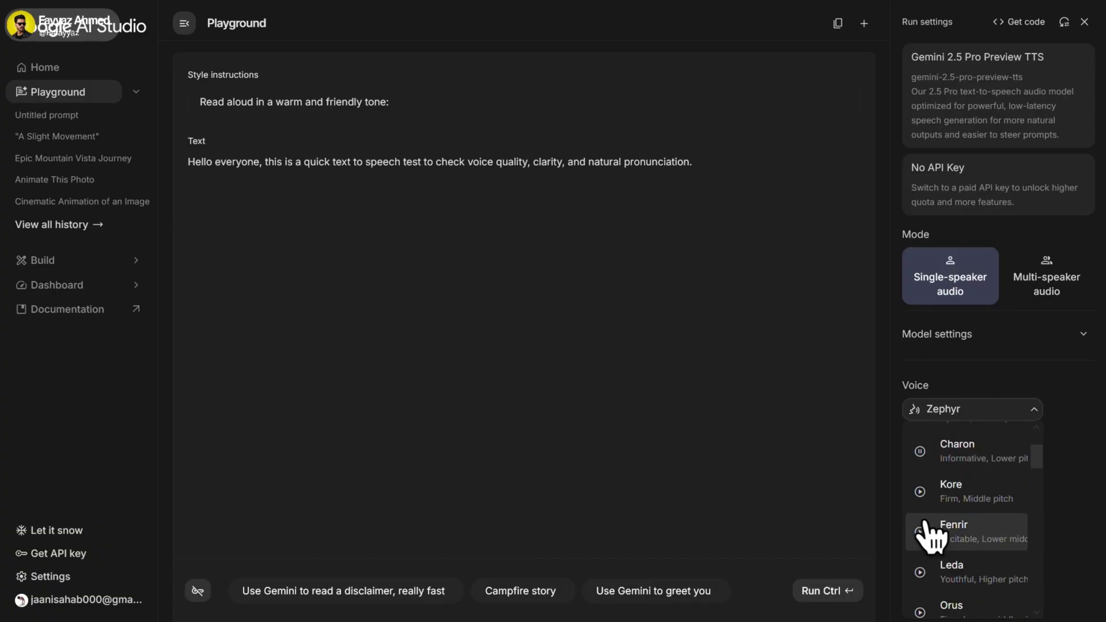
pyautogui.click(979, 461)
pyautogui.click(844, 593)
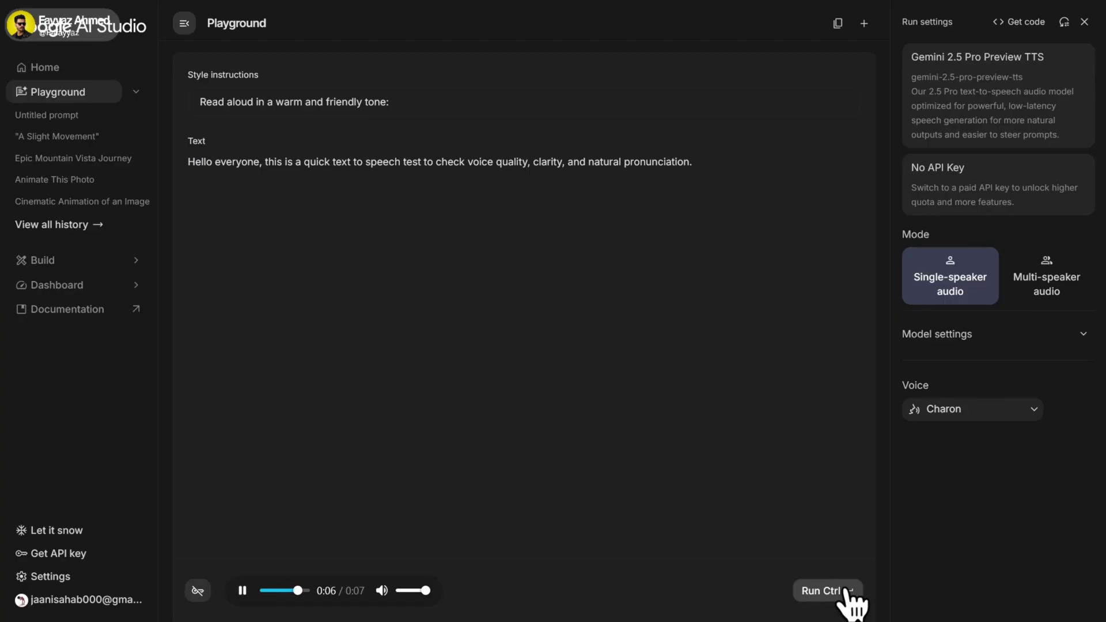
# Bring up the save and playback options for the generated 7-second clip.
pyautogui.rightClick(345, 593)
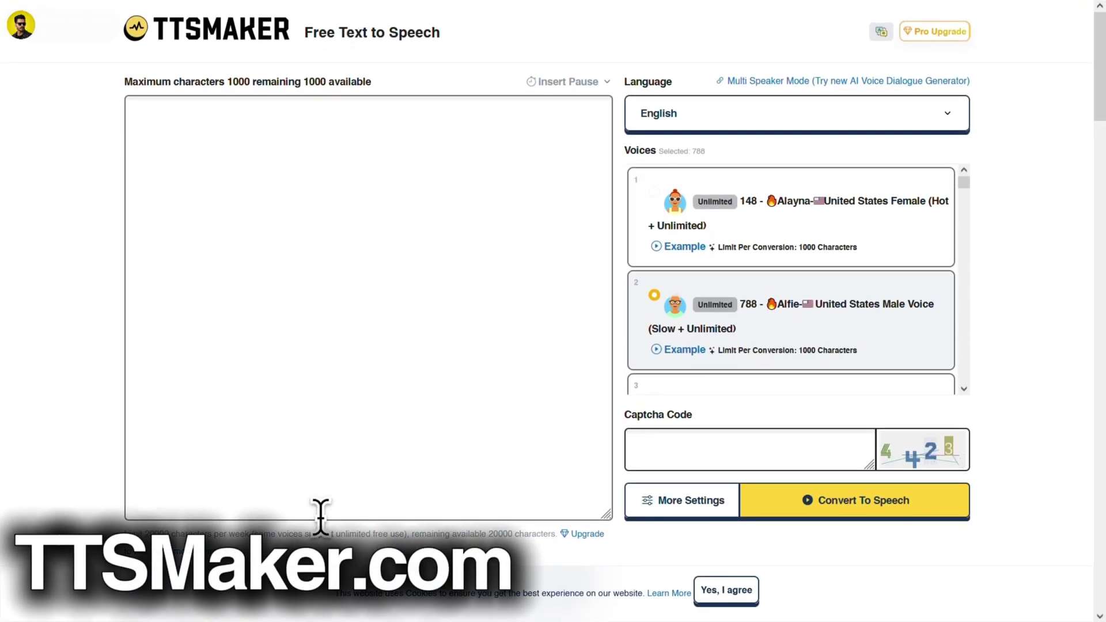
# Paste the test sentence into TTSMaker and keep English as the language.
pyautogui.click(288, 188)
pyautogui.write('Hello everyone, this is a quick text to speech test to check voice quality, clarity, and natural pronunciation.')
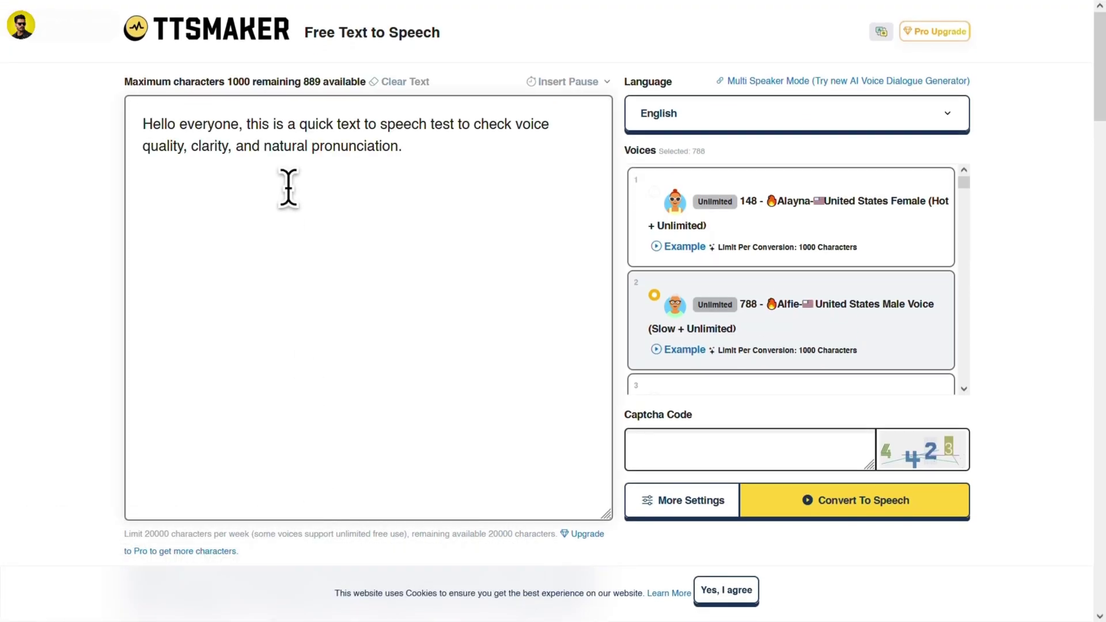
pyautogui.click(902, 115)
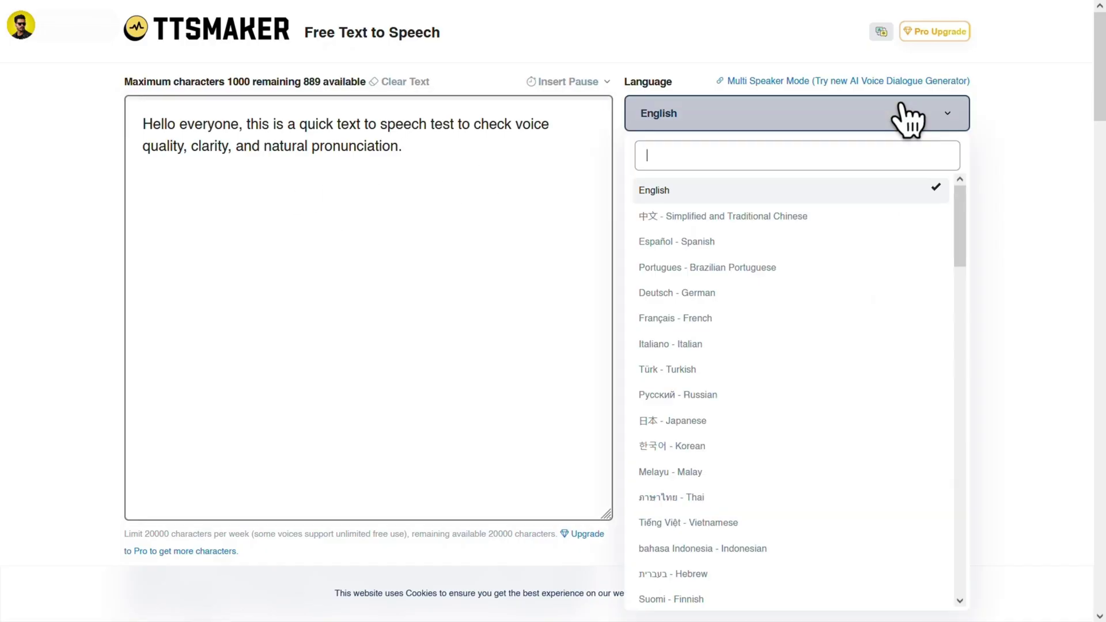
pyautogui.scroll(-8, 745, 473)
pyautogui.scroll(8, 743, 469)
pyautogui.click(706, 194)
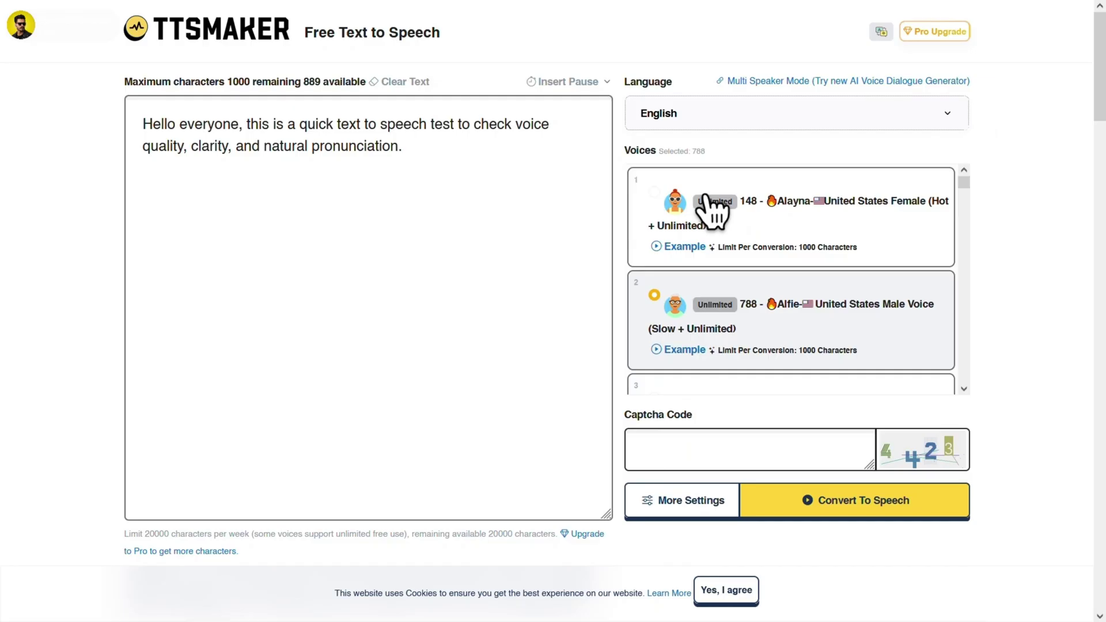
# Choose the Alayna United States female voice, enter the captcha code, and convert to speech.
pyautogui.click(656, 248)
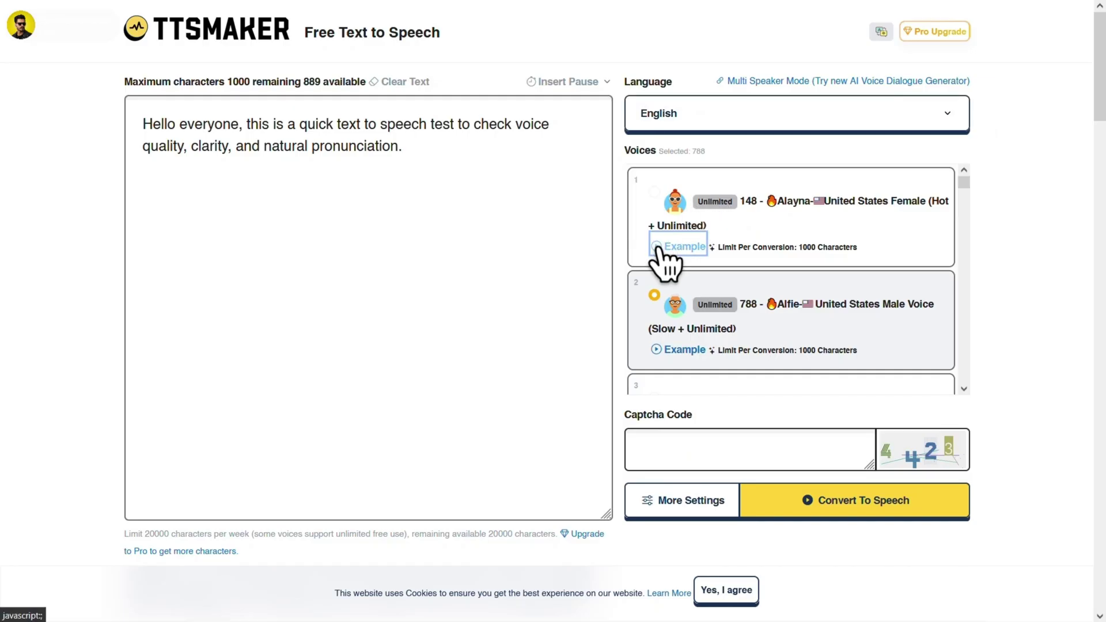
pyautogui.click(766, 213)
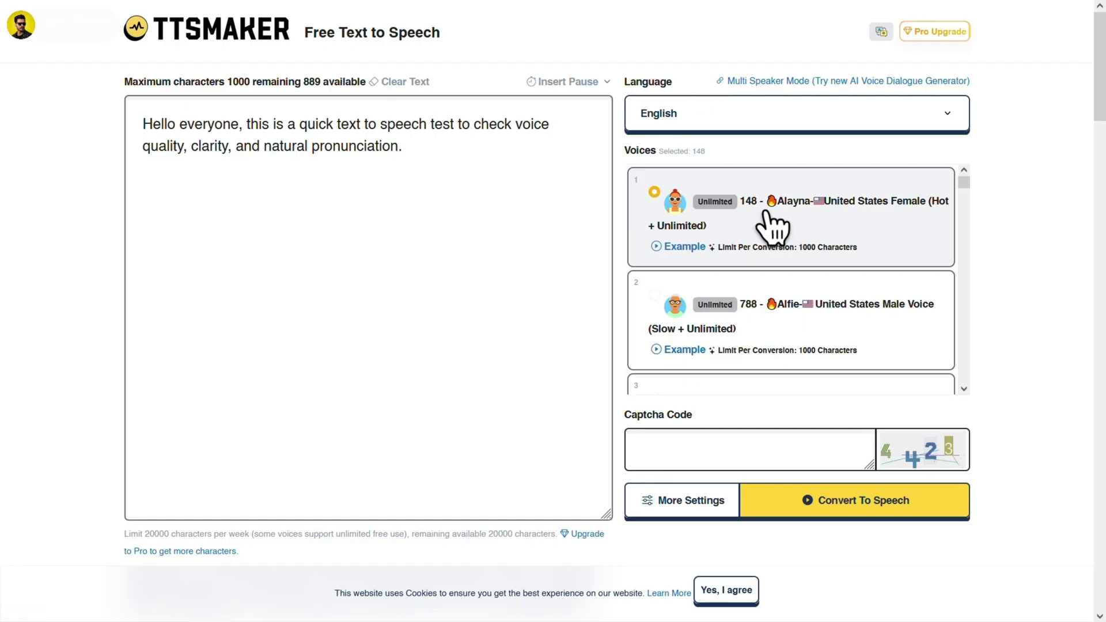
pyautogui.click(692, 458)
pyautogui.write('4423')
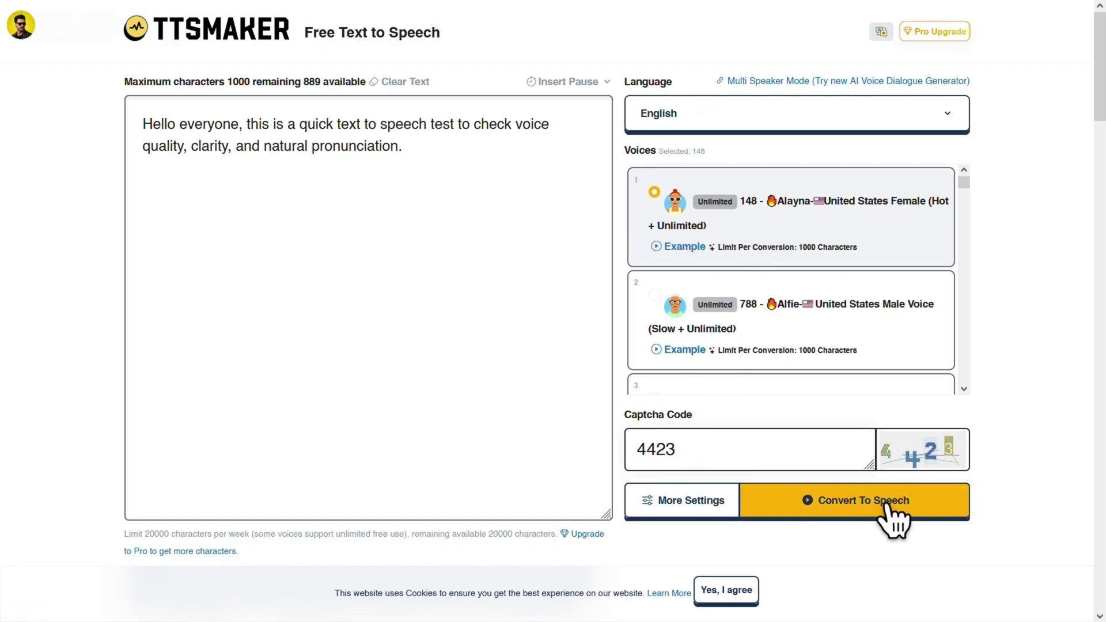
pyautogui.click(890, 505)
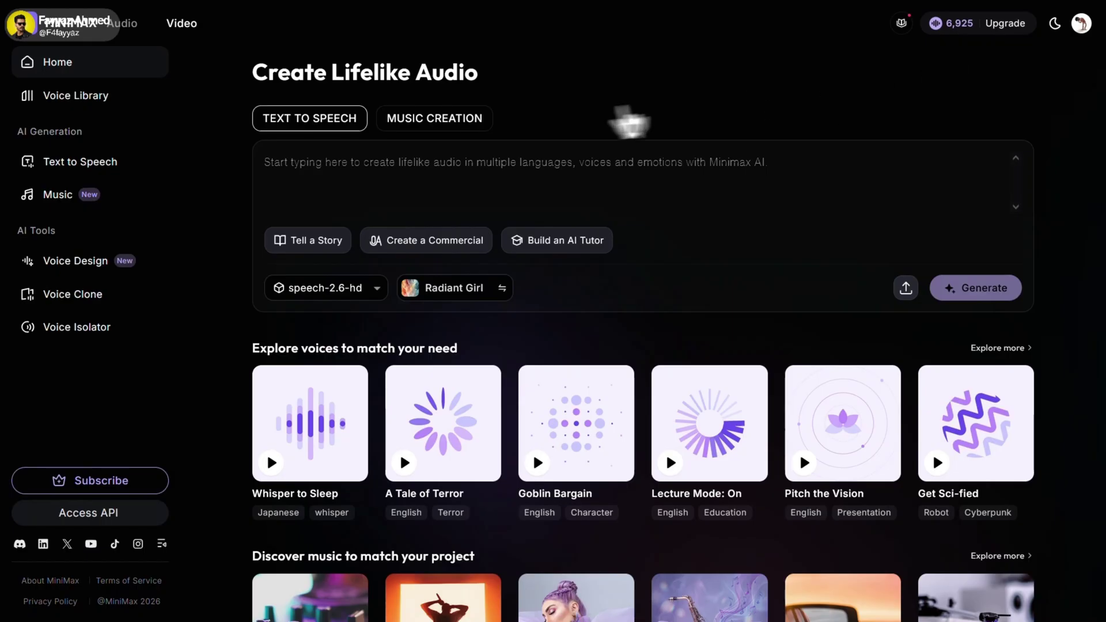
# Preview Trustworthy Man, Captivating Storyteller and Man With Deep Voice, then use Man With Deep Voice.
pyautogui.click(72, 166)
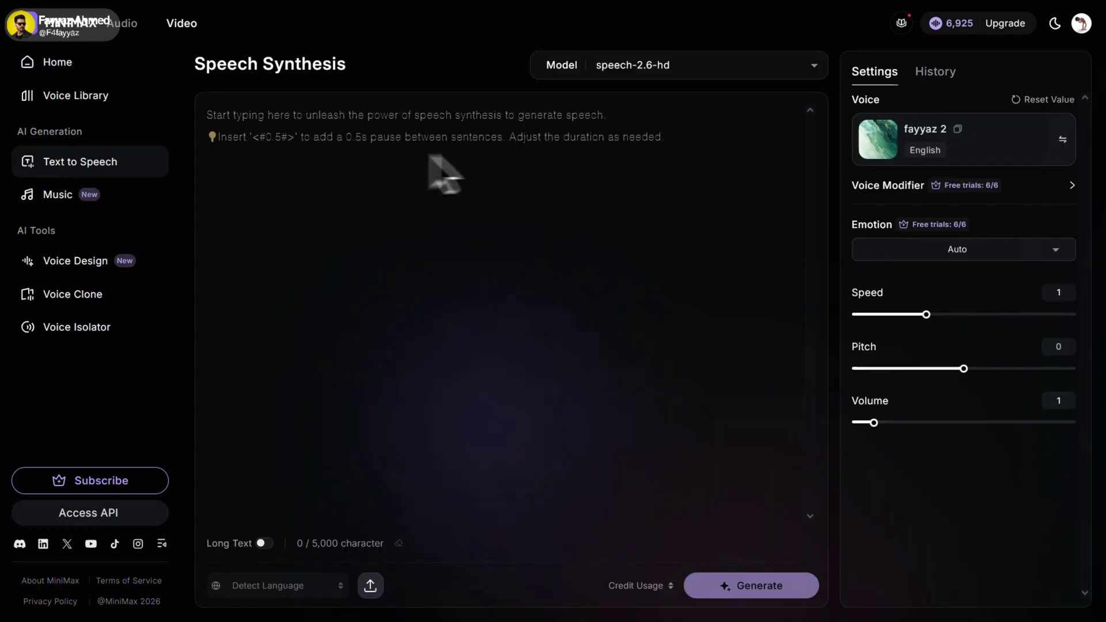
pyautogui.click(1062, 144)
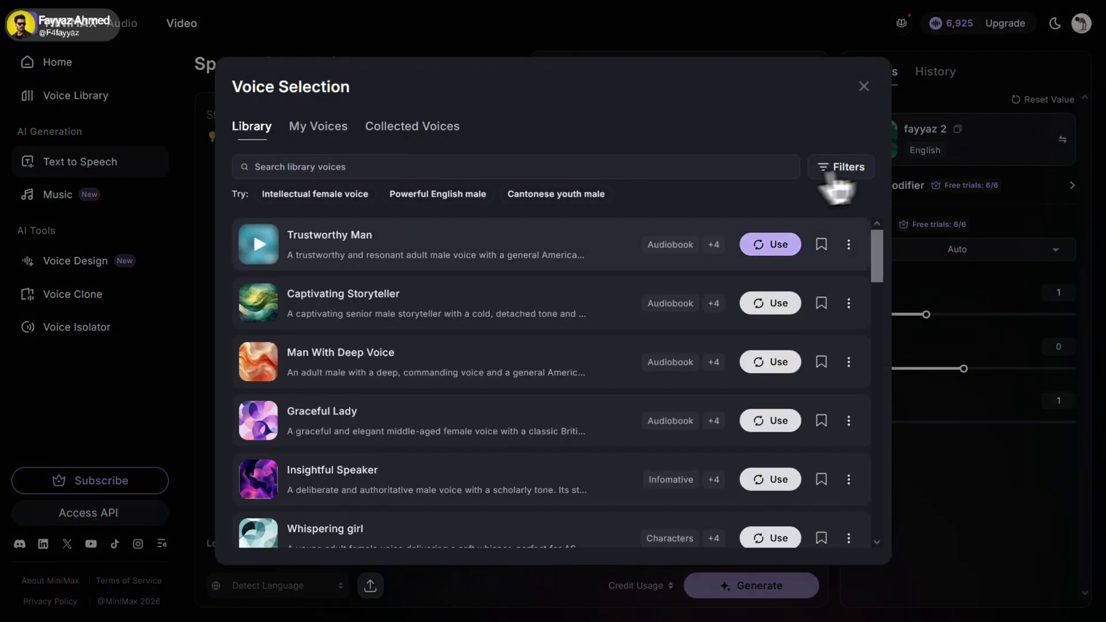
pyautogui.click(256, 252)
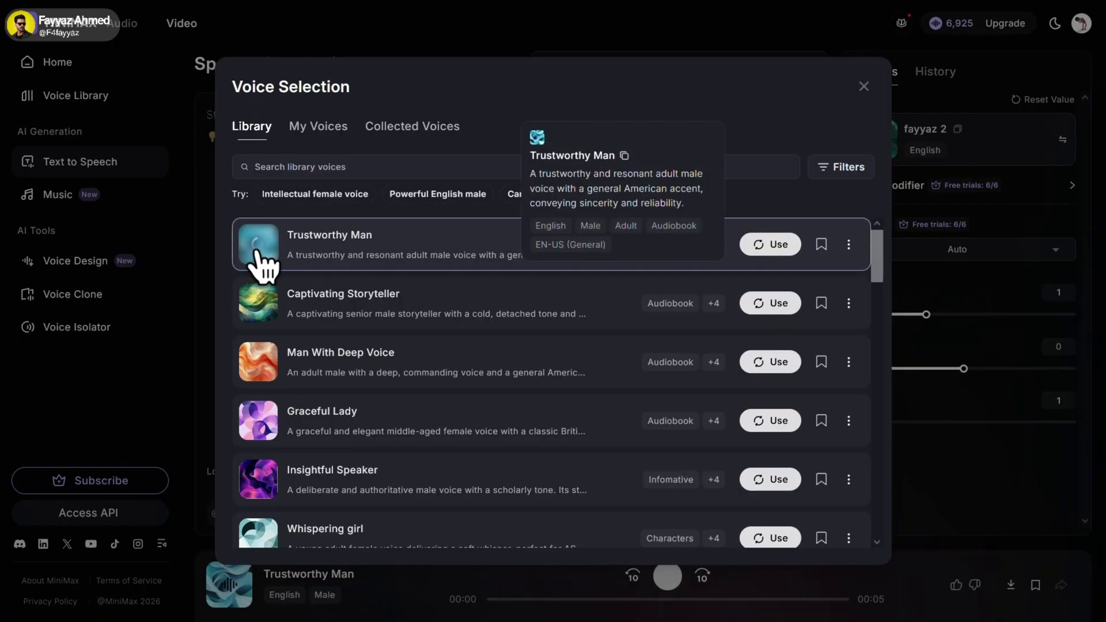
pyautogui.click(259, 302)
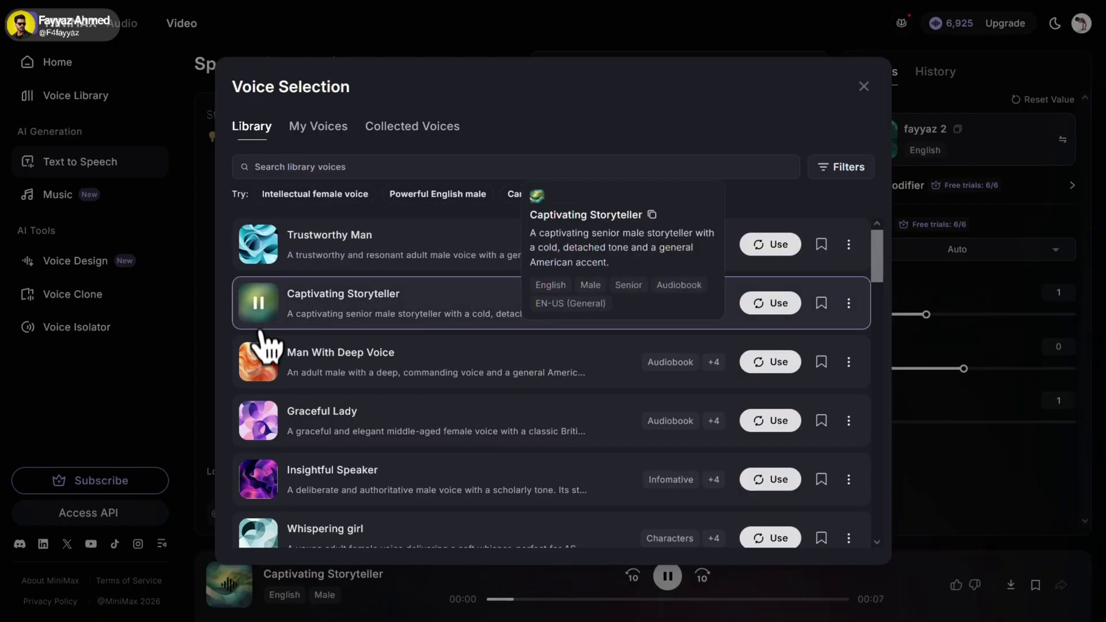
pyautogui.click(259, 363)
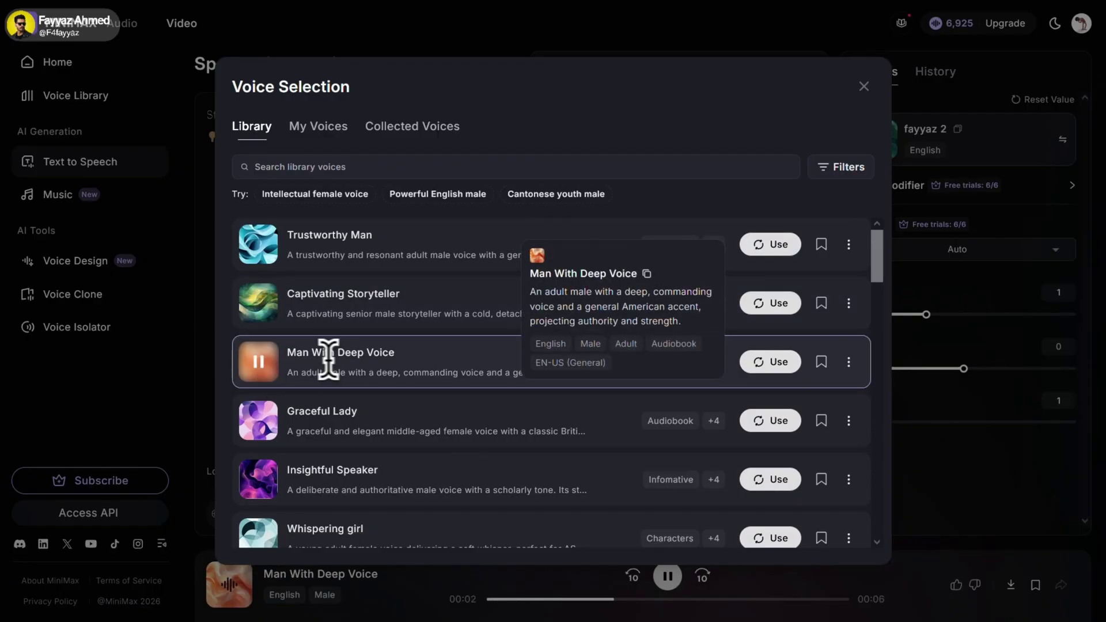
pyautogui.click(777, 367)
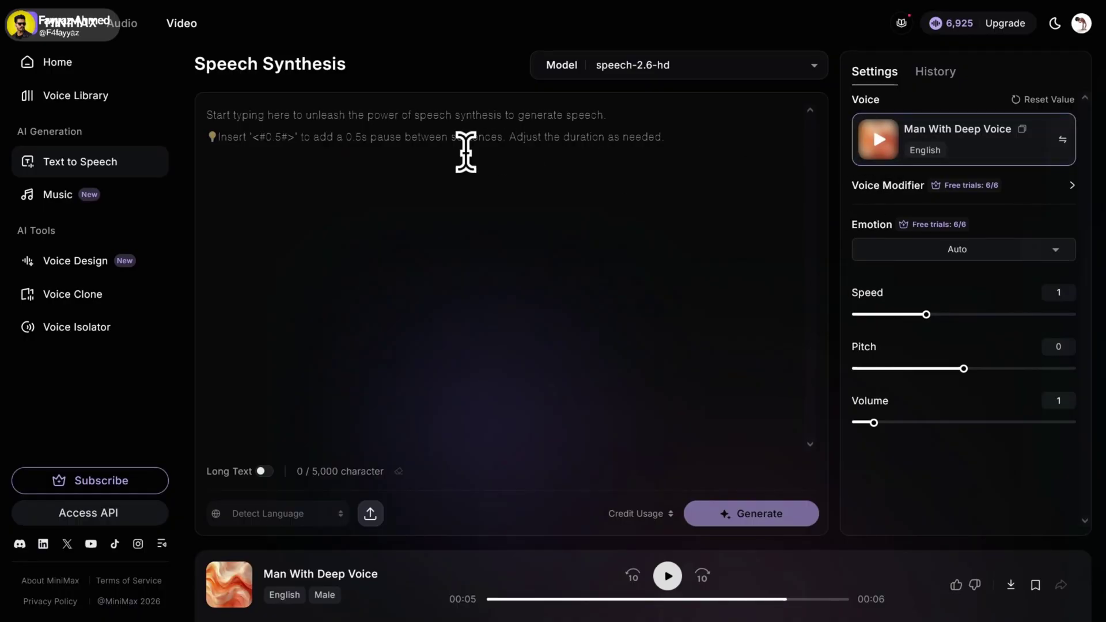
# Paste the sentence, raise the volume to 2.26, and generate a Man With Deep Voice clip.
pyautogui.click(465, 151)
pyautogui.write('Hello everyone, this is a quick text to speech test to check voice quality, clarity, and natural pronunciation.')
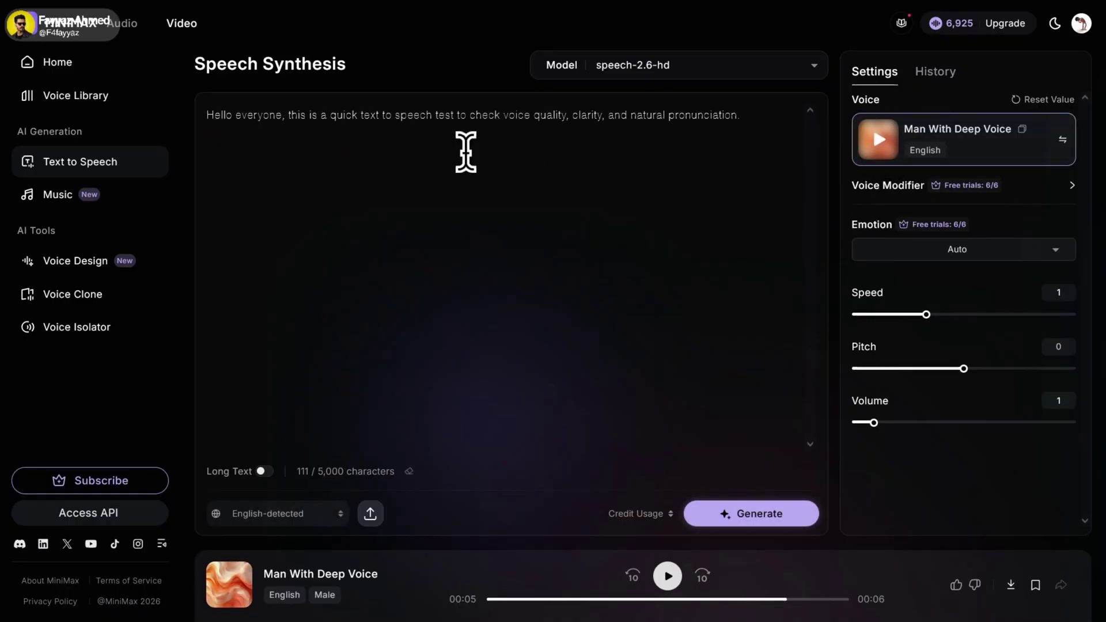
pyautogui.moveTo(873, 424); pyautogui.dragTo(902, 426)
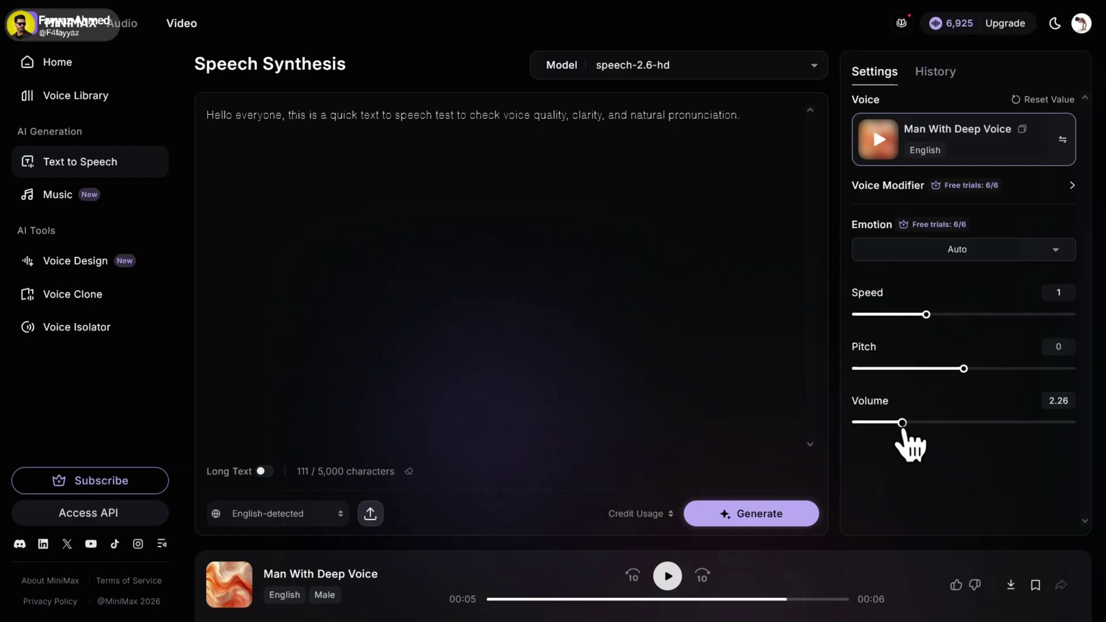
pyautogui.click(770, 520)
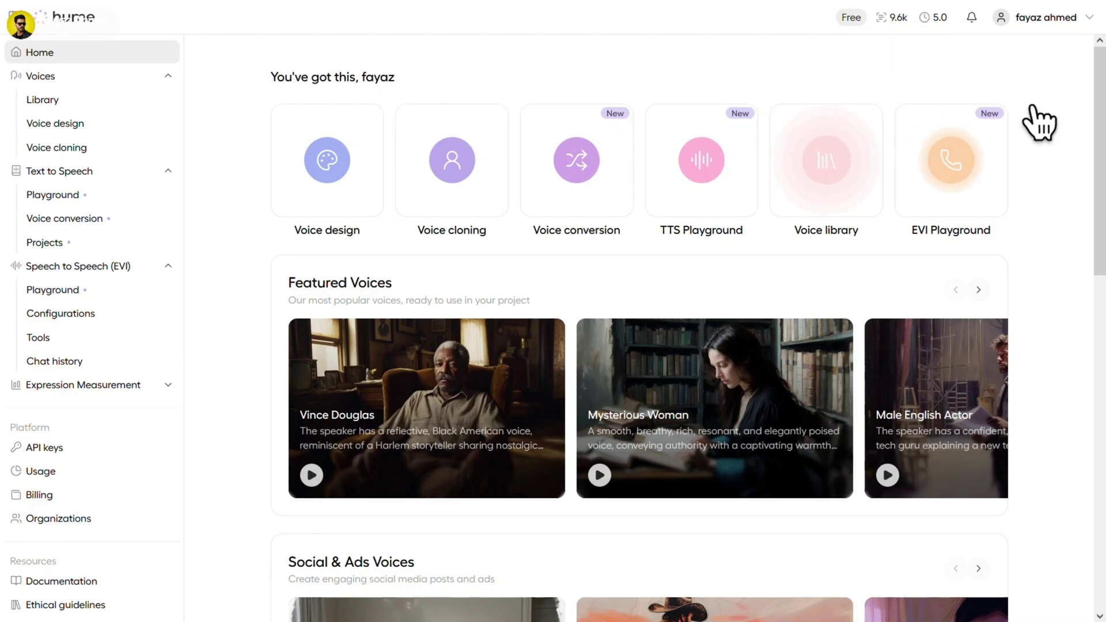
# Open Hume AI's TTS Playground, preview Campfire Narrator, then choose the Mysterious Woman voice.
pyautogui.click(702, 202)
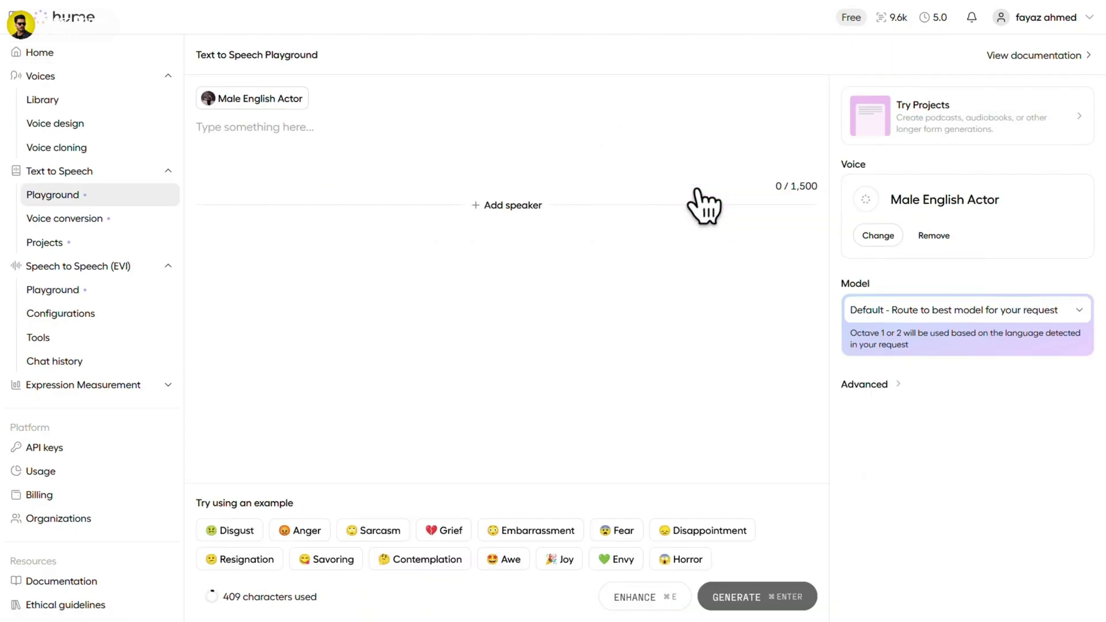
pyautogui.click(294, 115)
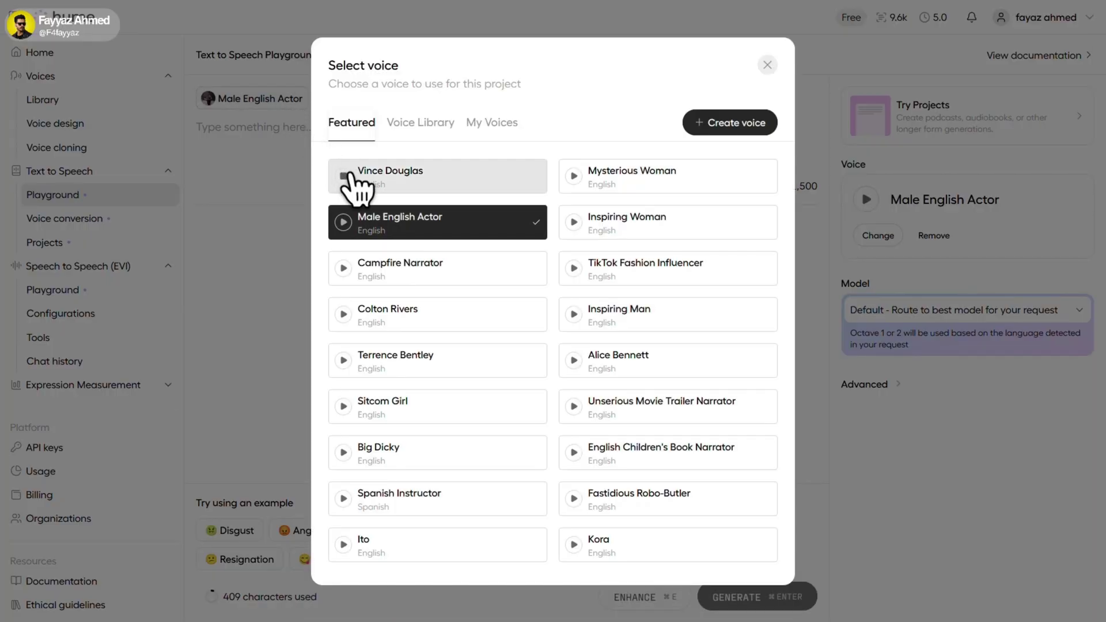
pyautogui.click(344, 267)
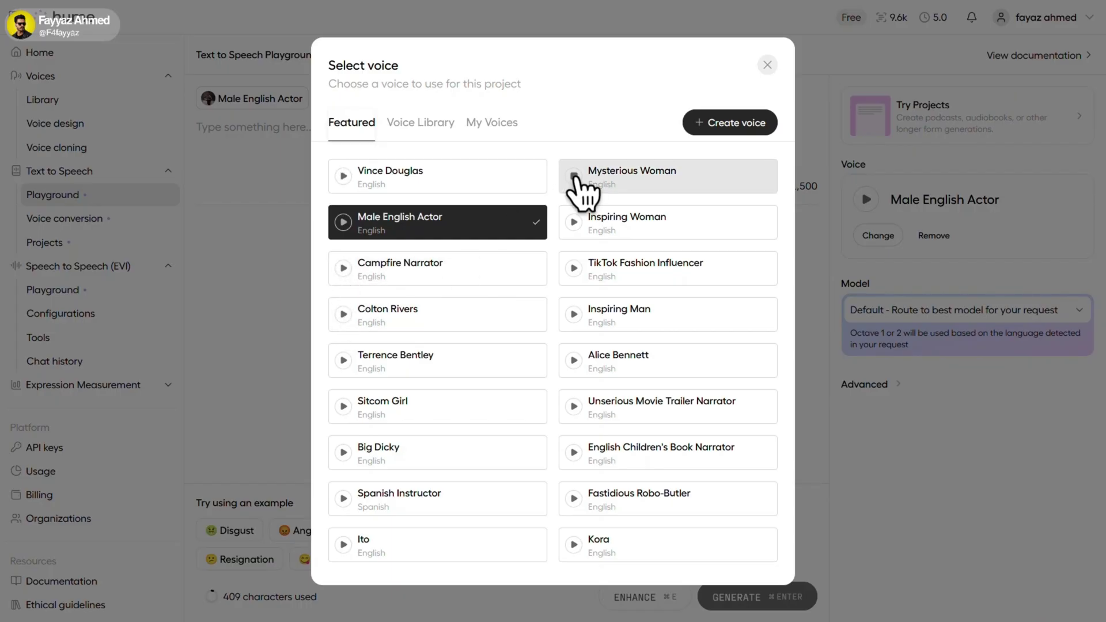
pyautogui.click(644, 178)
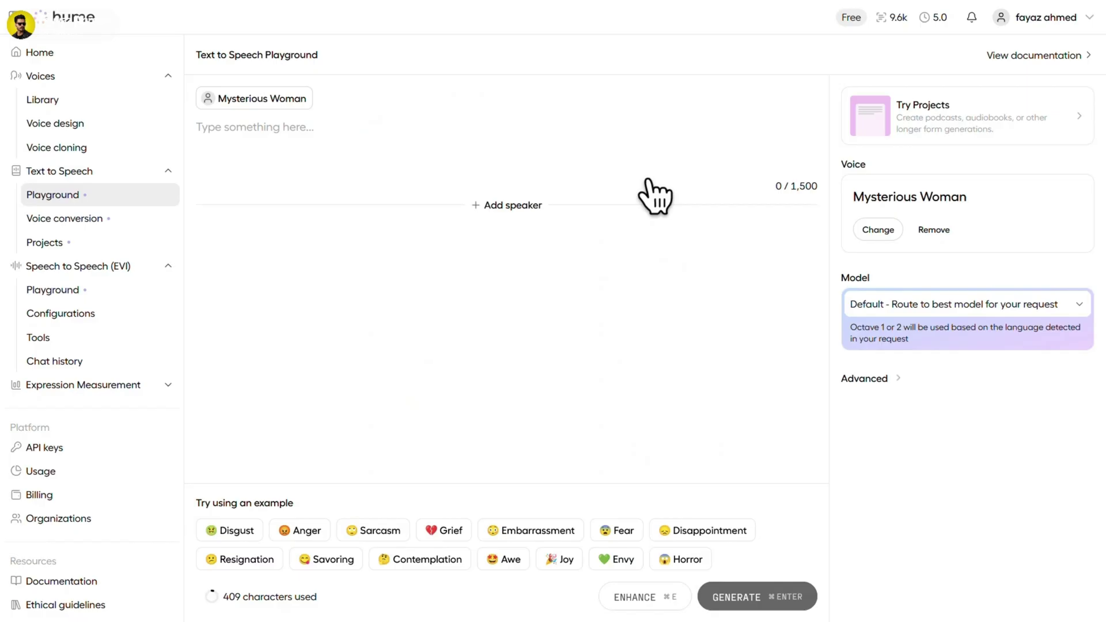
pyautogui.click(361, 141)
# Paste the test sentence, keep the Default model, and generate Mysterious Woman speech.
pyautogui.write('Hello everyone, this is a quick text to speech test to check voice quality, clarity, and natural pronunciation.')
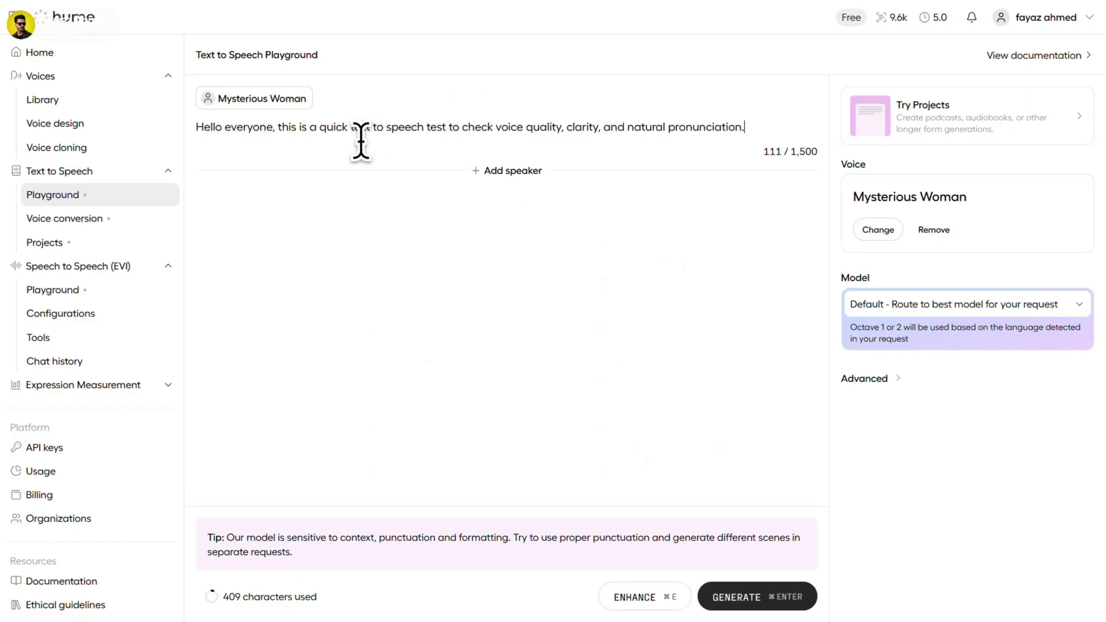
pyautogui.click(1081, 314)
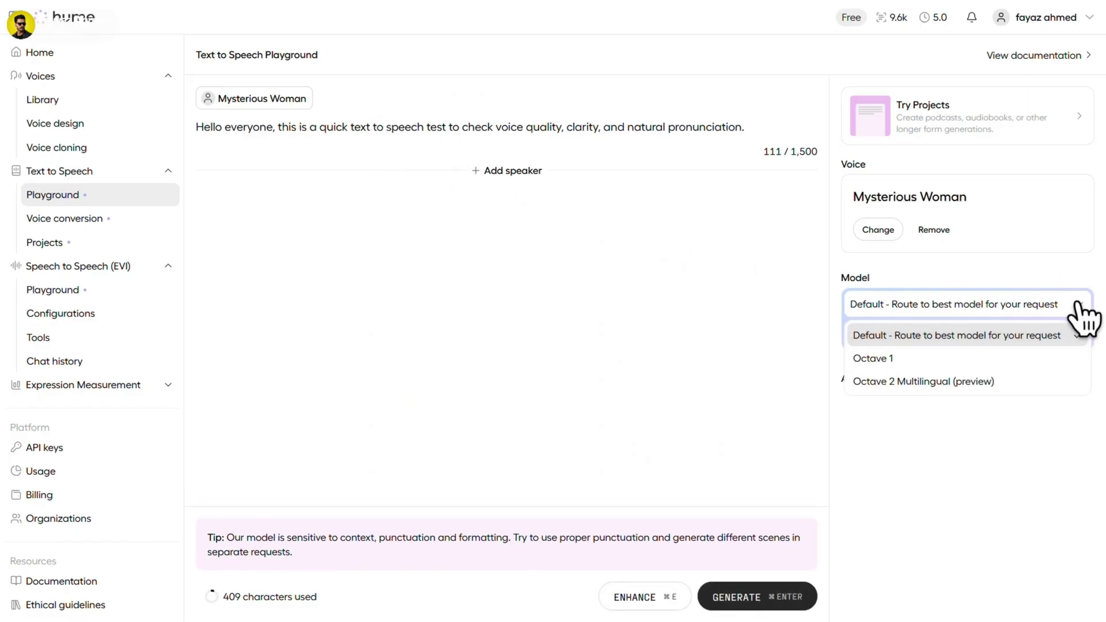
pyautogui.click(1060, 406)
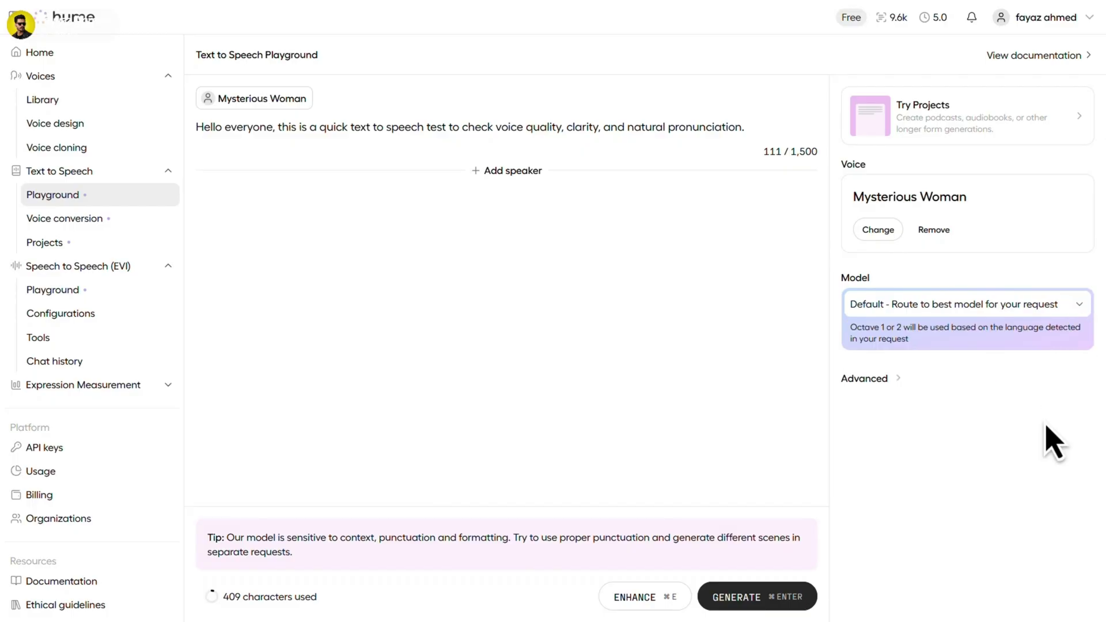
pyautogui.click(764, 599)
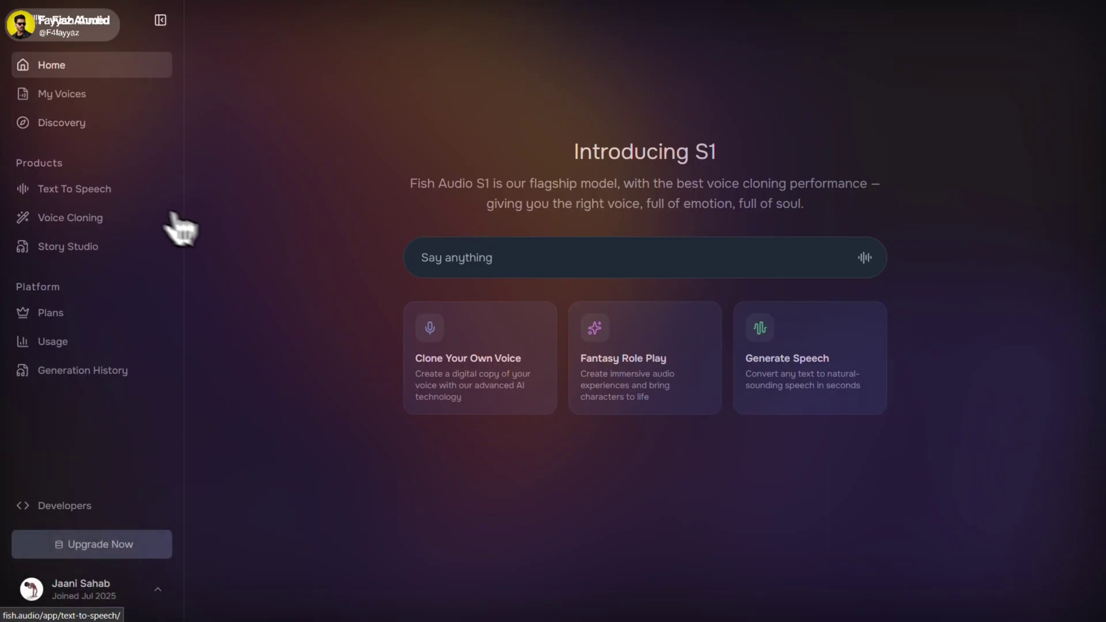
# Paste the test sentence into Fish Audio's Text to Speech editor.
pyautogui.click(102, 195)
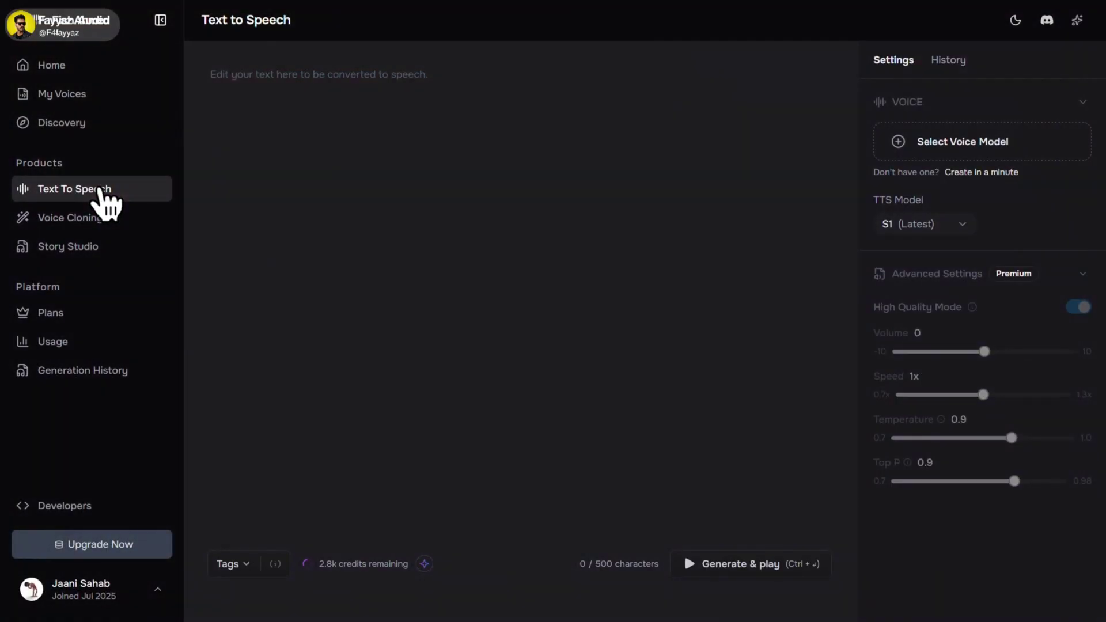
pyautogui.click(445, 120)
pyautogui.write('Hello everyone, this is a quick text to speech test to check voice quality, clarity, and natural pronunciation.')
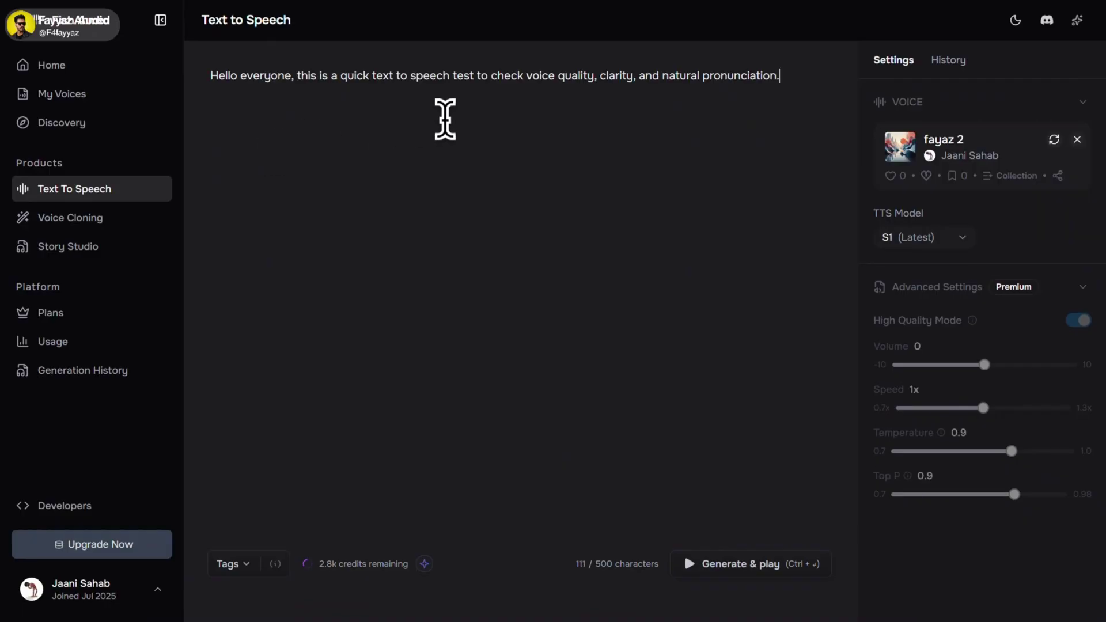
# Replace the preloaded voice with E-girl from Default Voices, dismiss the upgrade offer, and generate the speech.
pyautogui.click(1076, 140)
pyautogui.click(1045, 144)
pyautogui.click(492, 109)
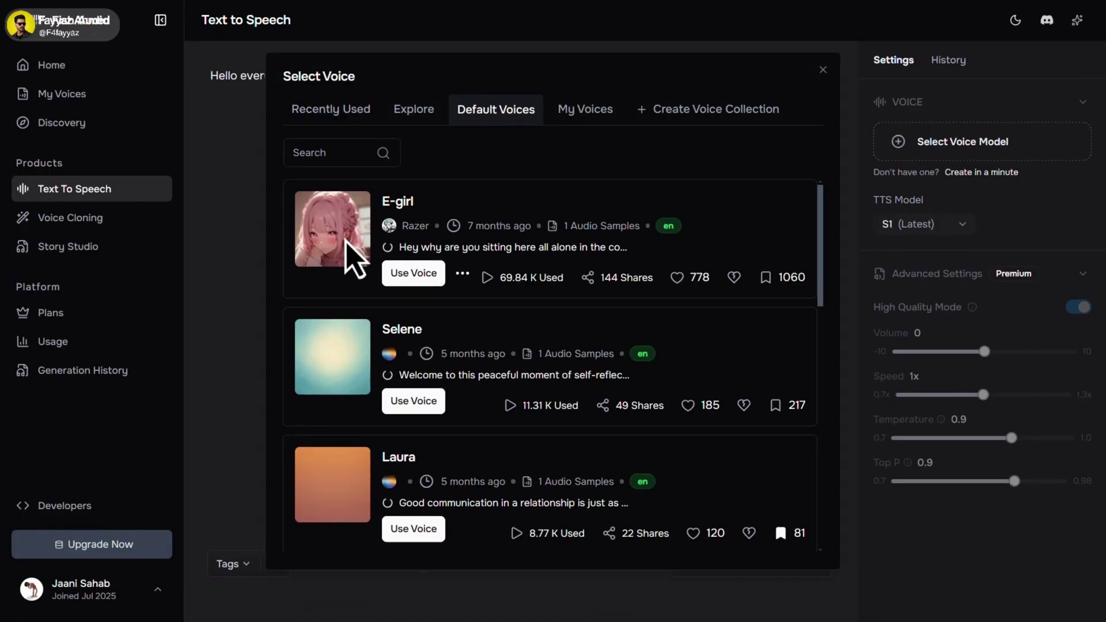
pyautogui.click(405, 275)
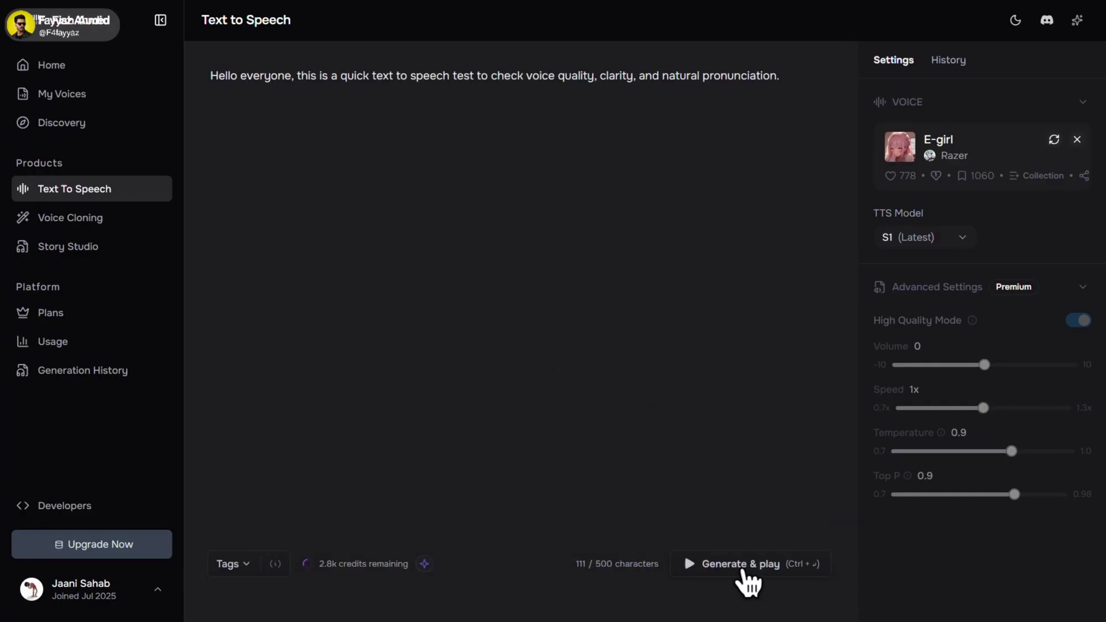
pyautogui.click(743, 565)
pyautogui.click(996, 48)
pyautogui.click(746, 566)
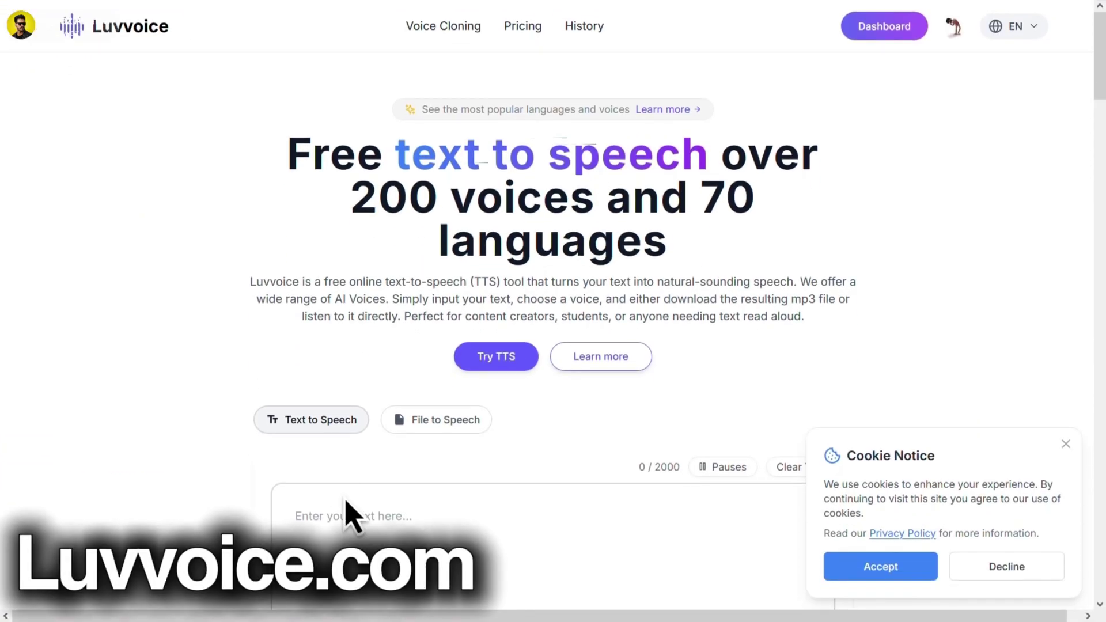
# Dismiss the cookie notice and paste the 111-character sentence into Luvvoice's dashboard editor.
pyautogui.click(1064, 445)
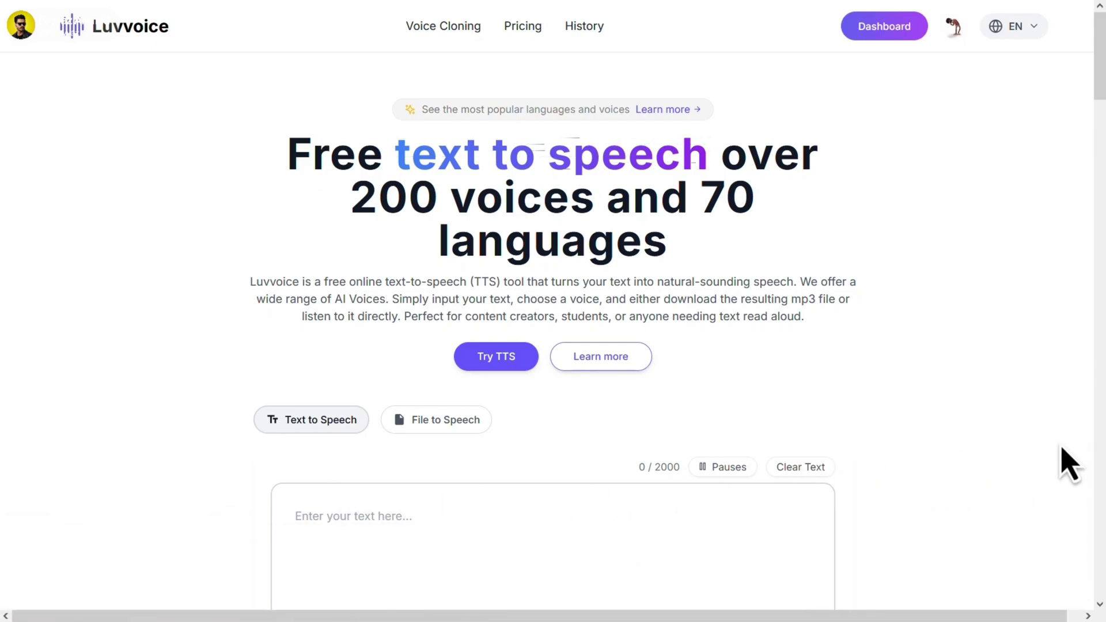
pyautogui.click(887, 32)
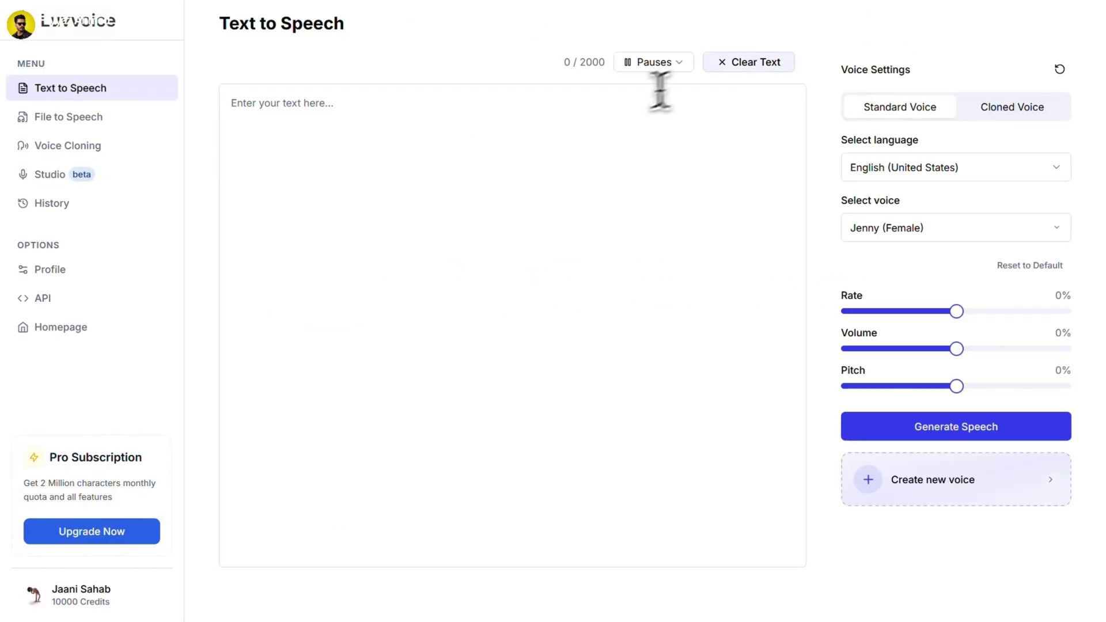
pyautogui.click(578, 109)
pyautogui.write('Hello everyone, this is a quick text to speech test to check voice quality, clarity, and natural pronunciation.')
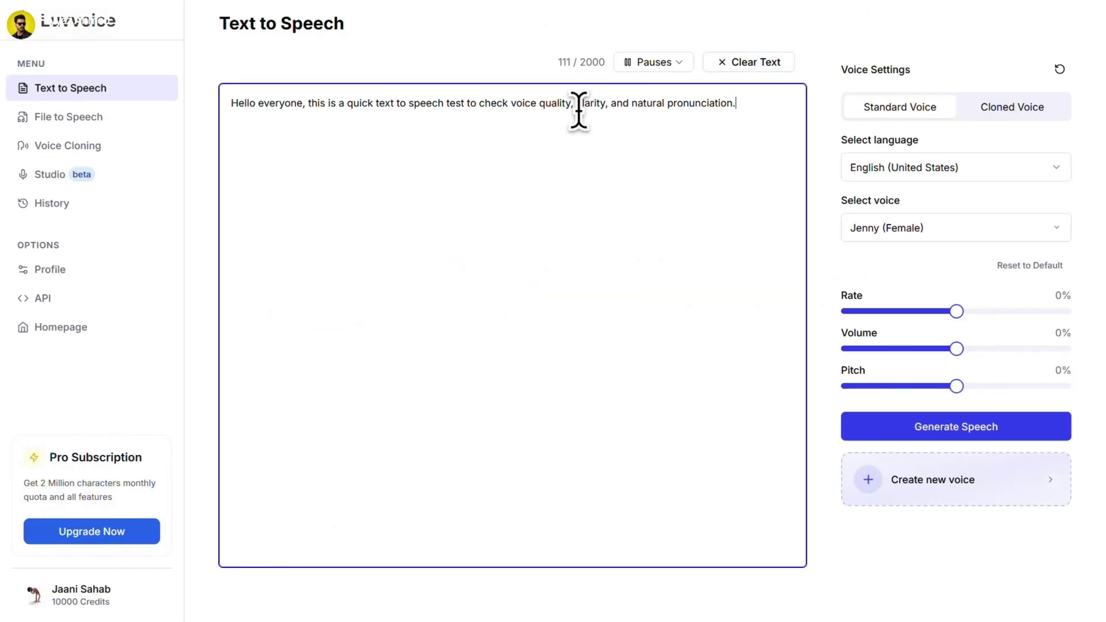
# Keep English (United States), switch the voice to Eric (Male), and generate the speech.
pyautogui.click(979, 170)
pyautogui.scroll(-3, 908, 357)
pyautogui.scroll(3, 933, 259)
pyautogui.click(938, 224)
pyautogui.click(939, 230)
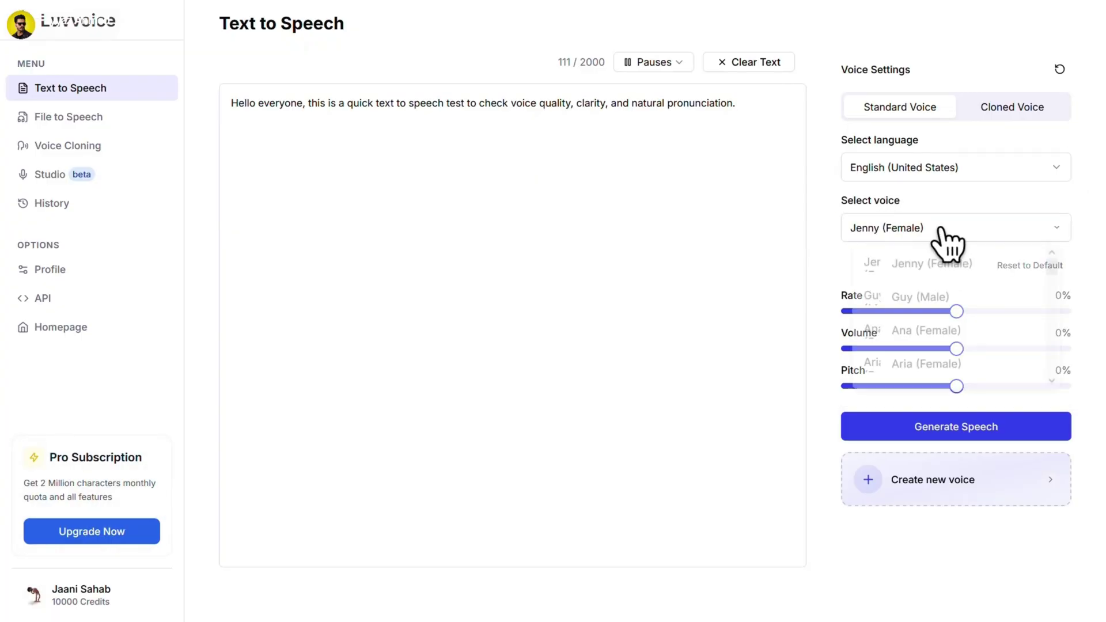
pyautogui.scroll(-3, 888, 345)
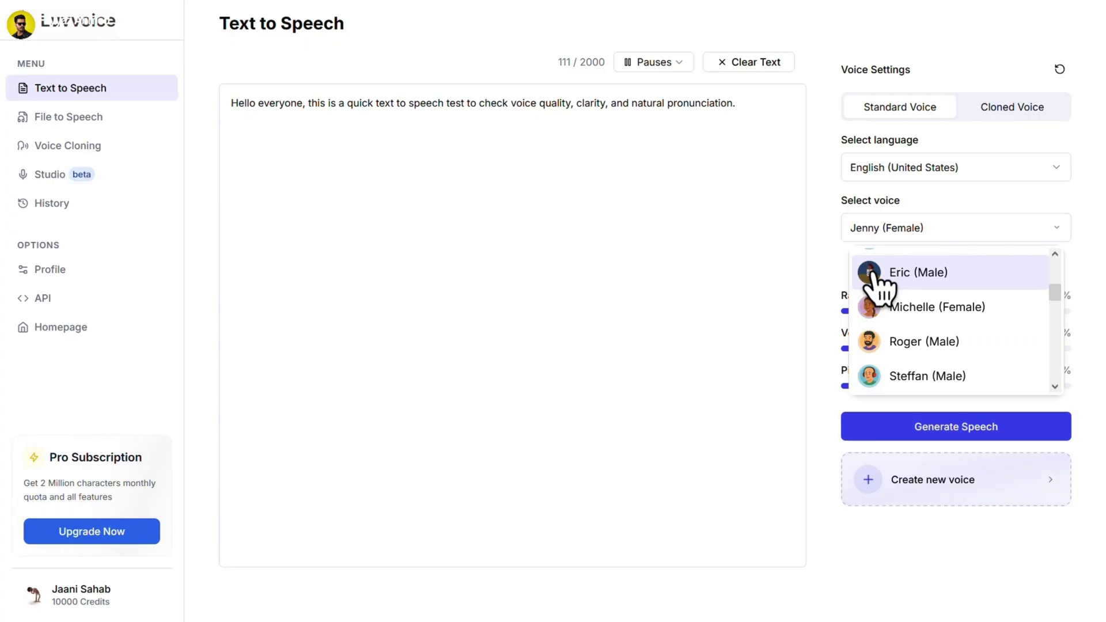
pyautogui.click(907, 274)
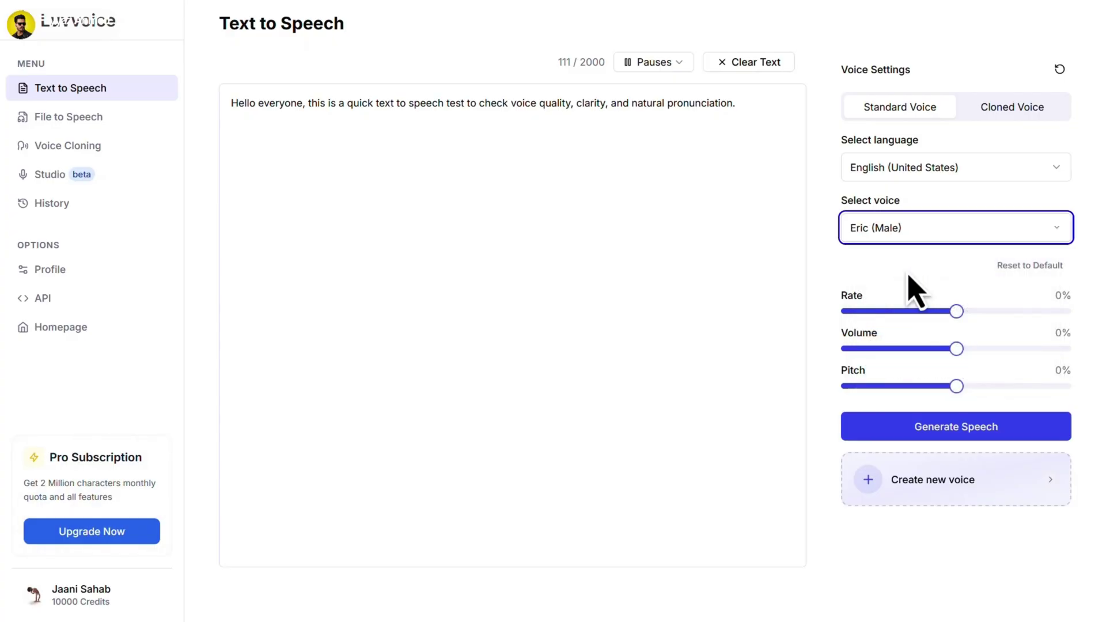
pyautogui.click(926, 426)
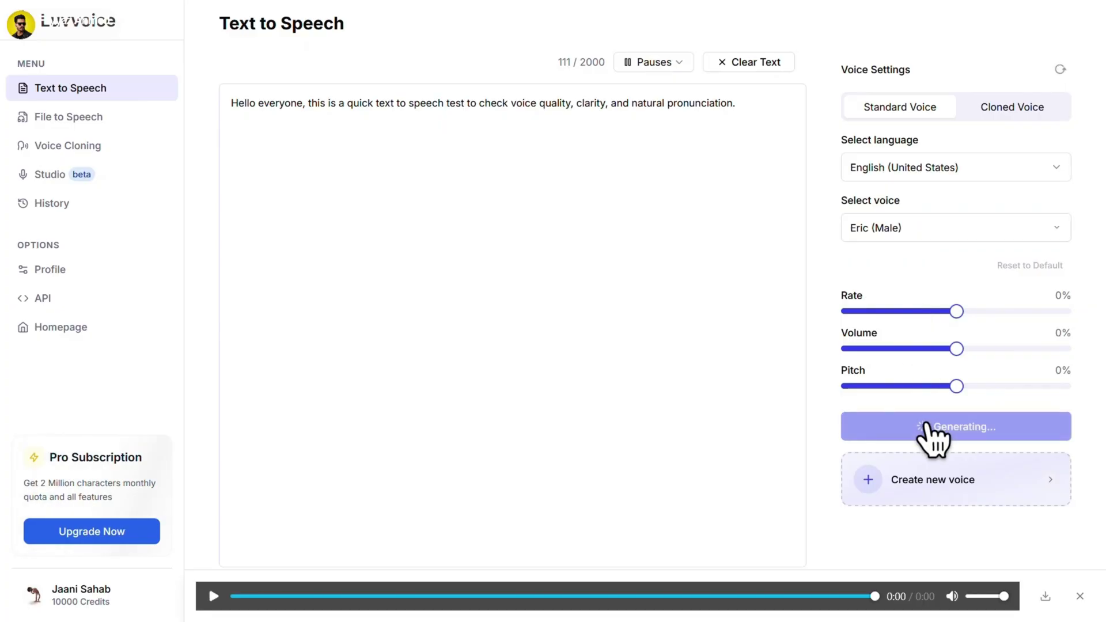